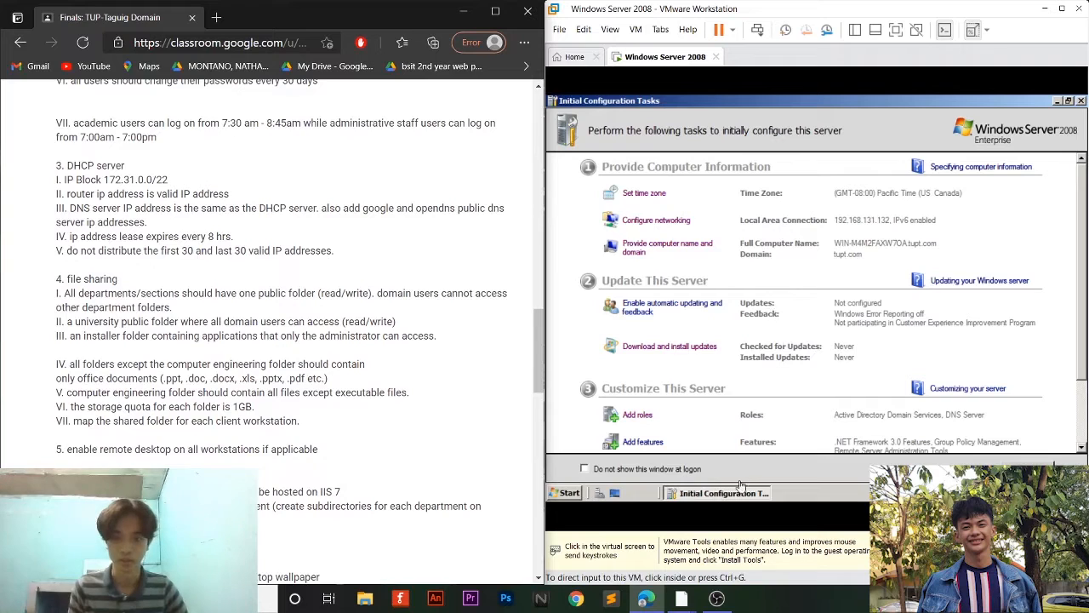
Start adding a server role and select DHCP Server as the role to install
click(638, 419)
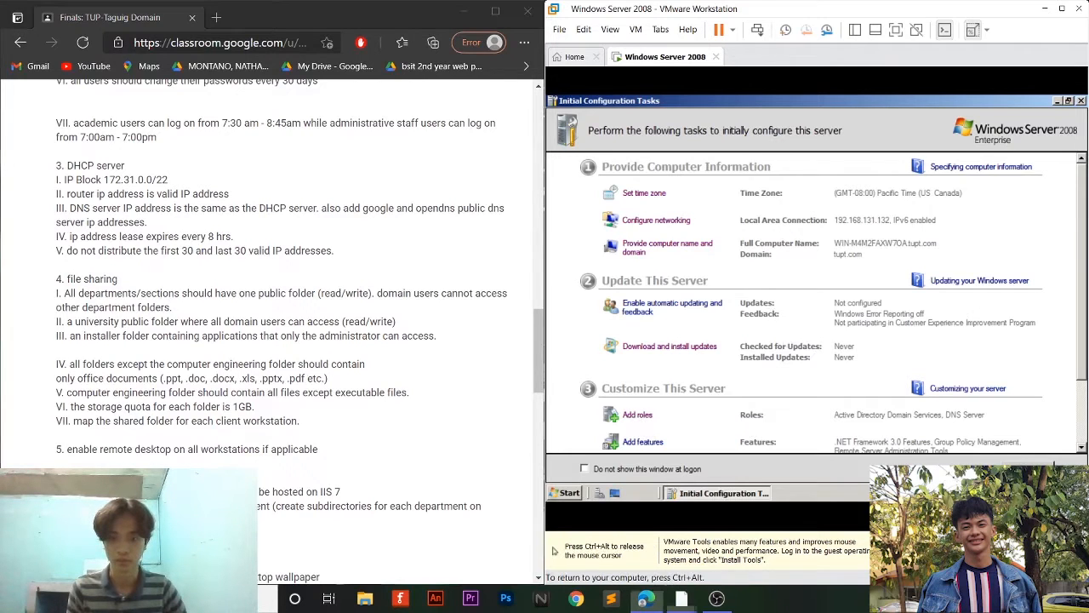
click(638, 415)
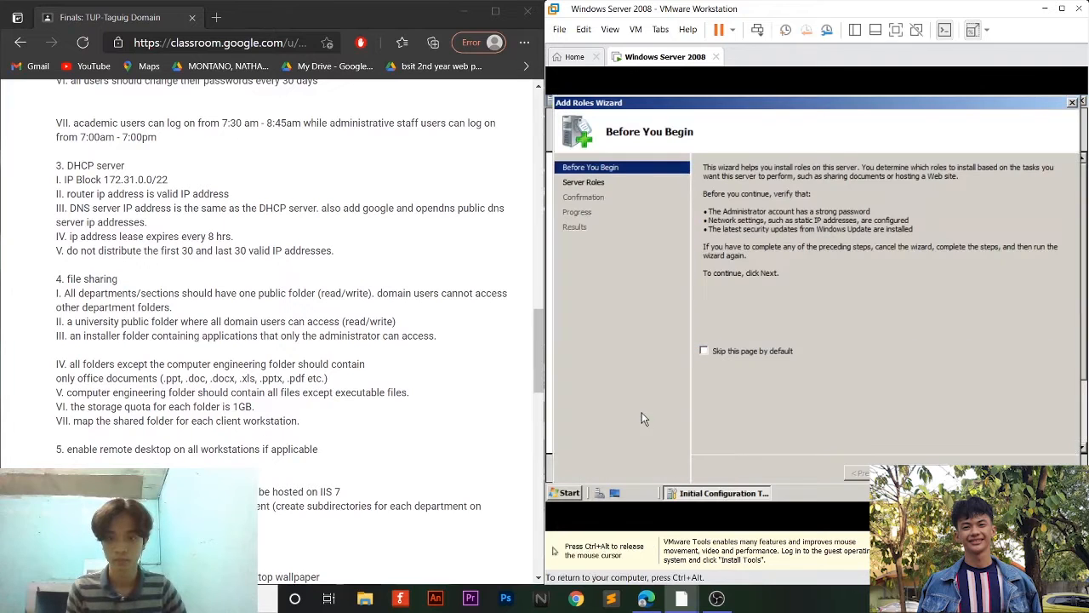
click(944, 473)
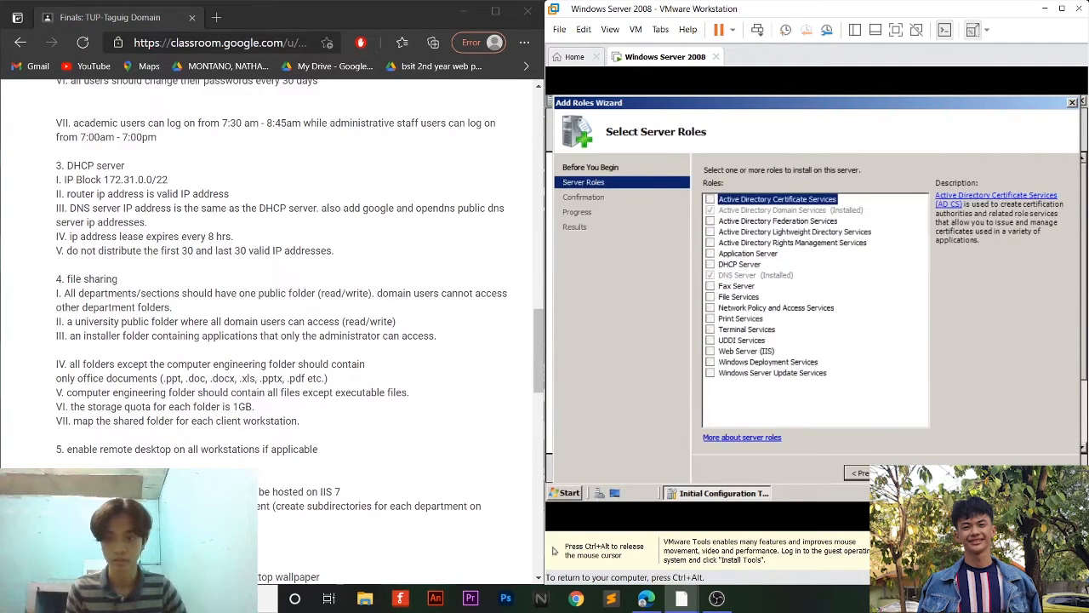
click(711, 265)
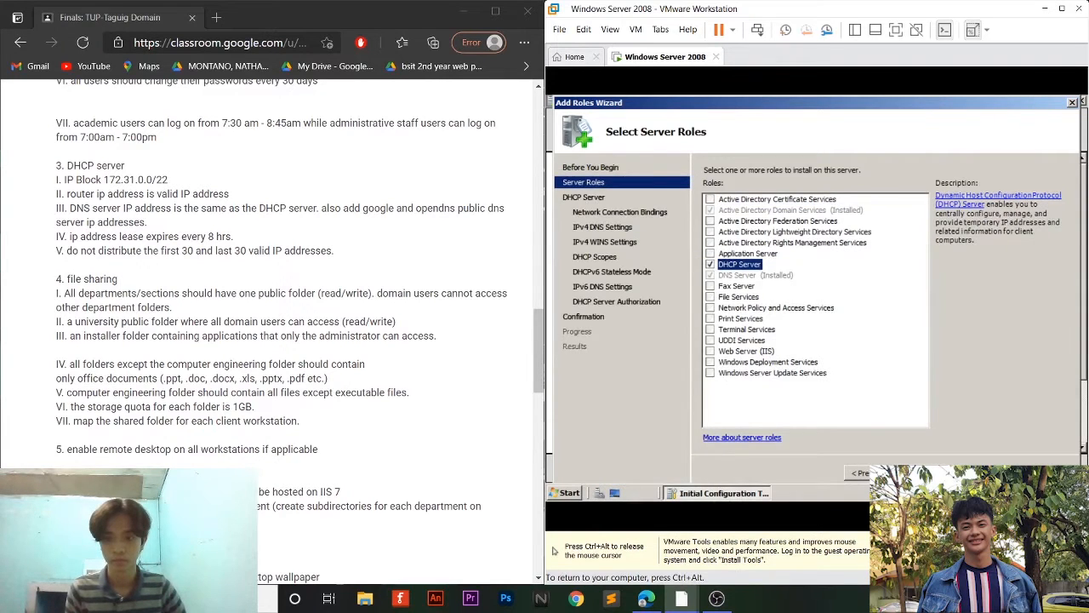
key(Return)
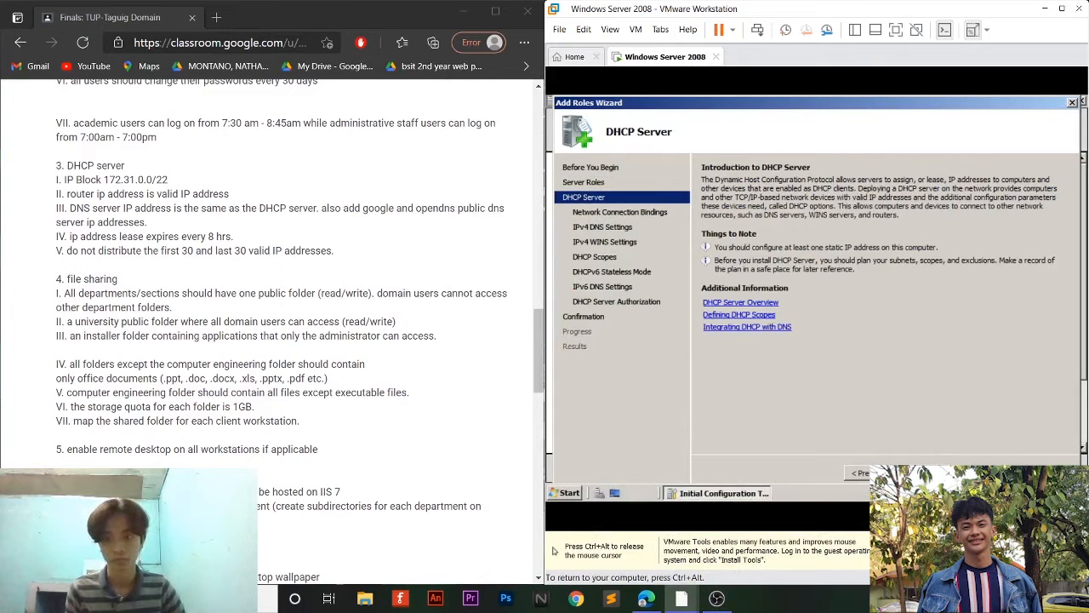
Set the alternate IPv4 DNS server to 127.0.0.1, keeping the default network binding and leaving WINS not required
key(Return)
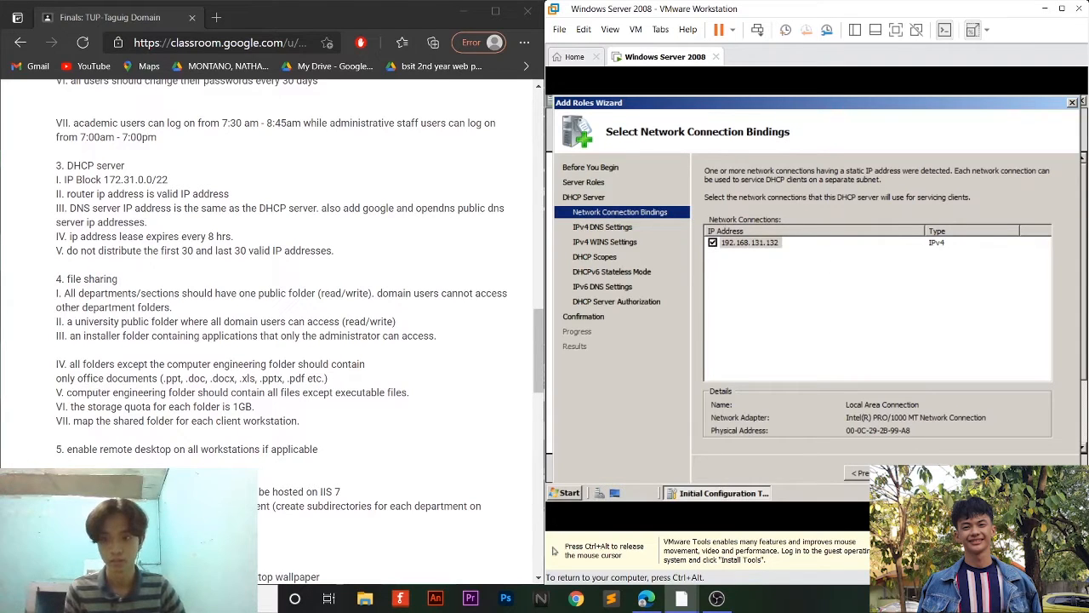
key(Return)
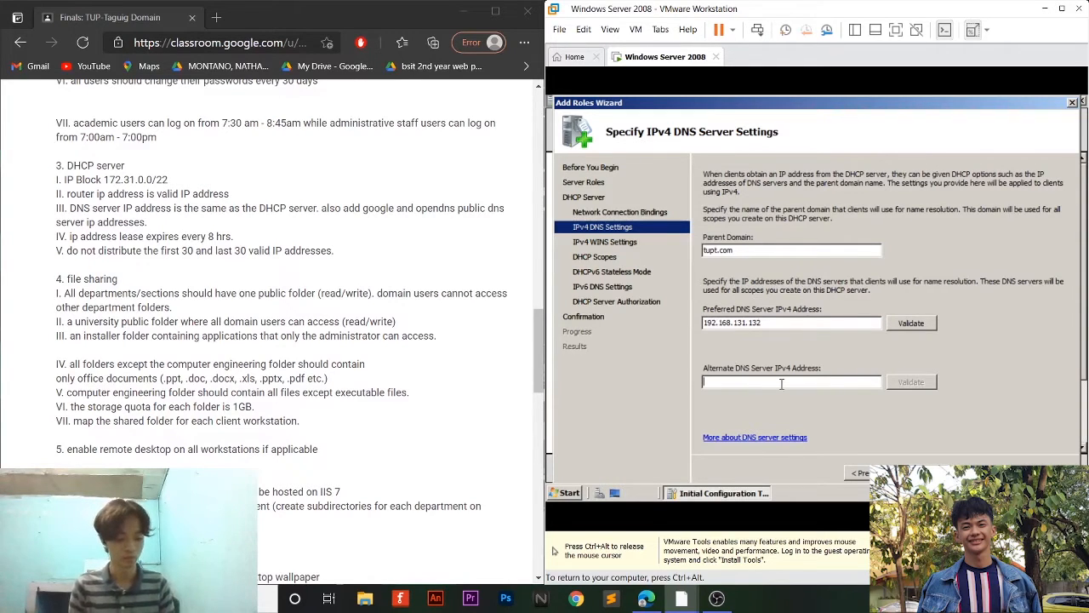
text(127.)
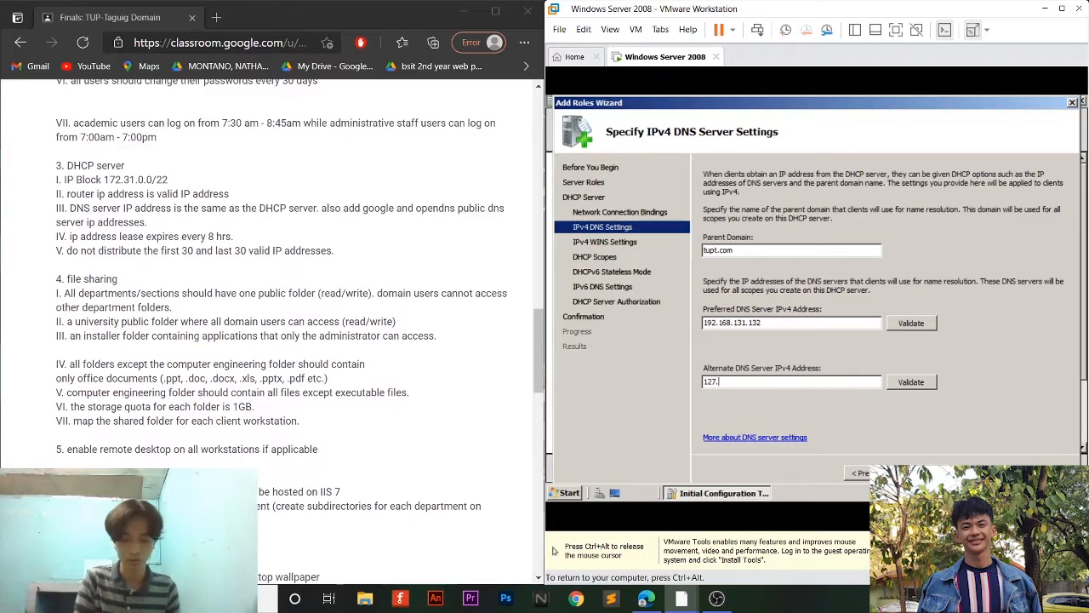
text(0.0.1)
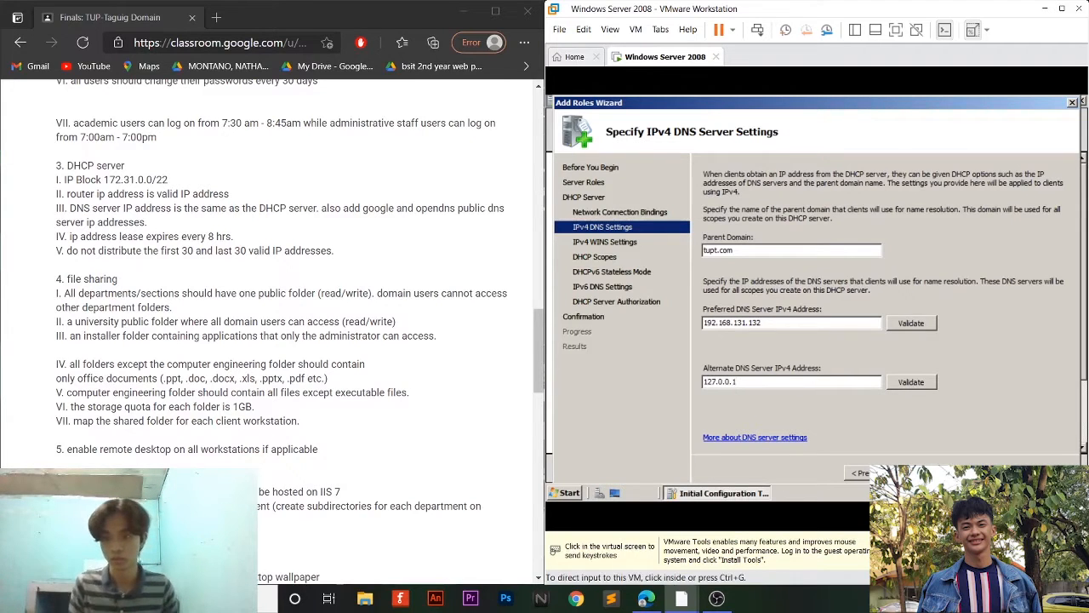
key(Return)
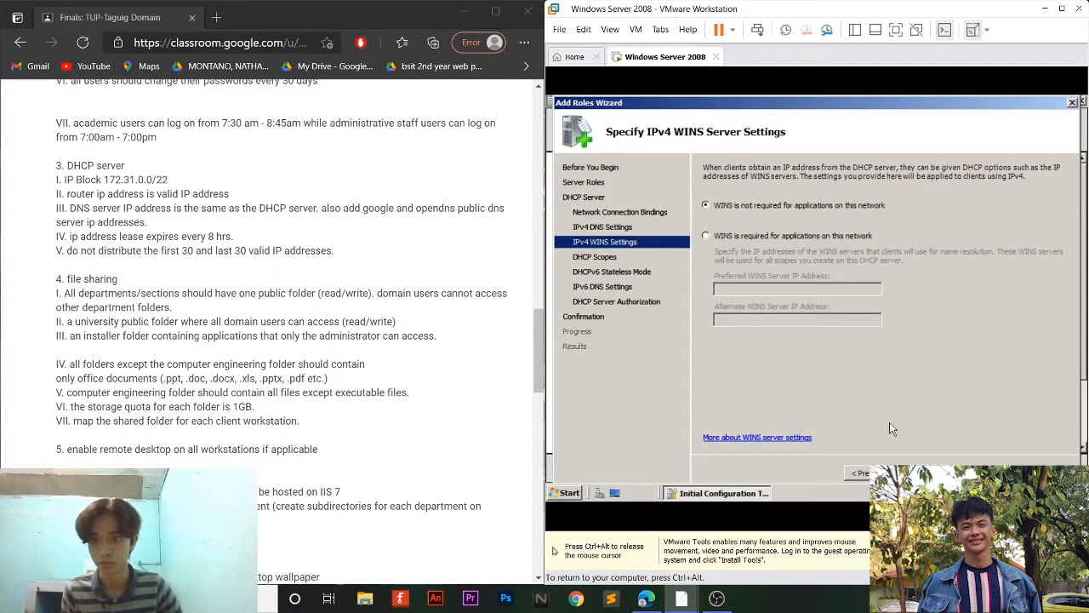
click(908, 472)
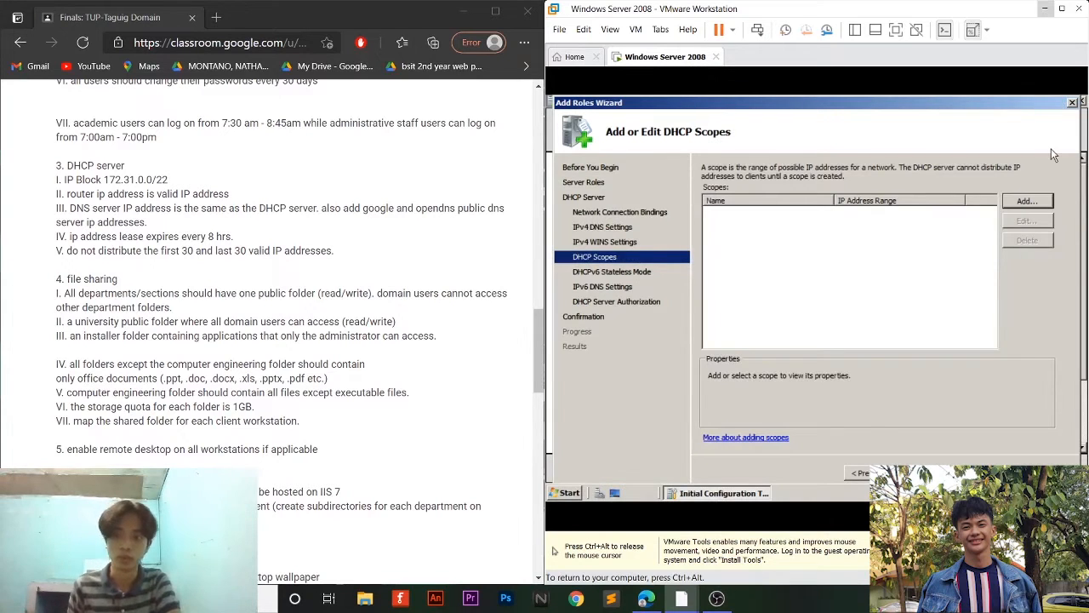
Add a new DHCP scope named TUPT with the starting IP address 172.31.0.1
click(1047, 201)
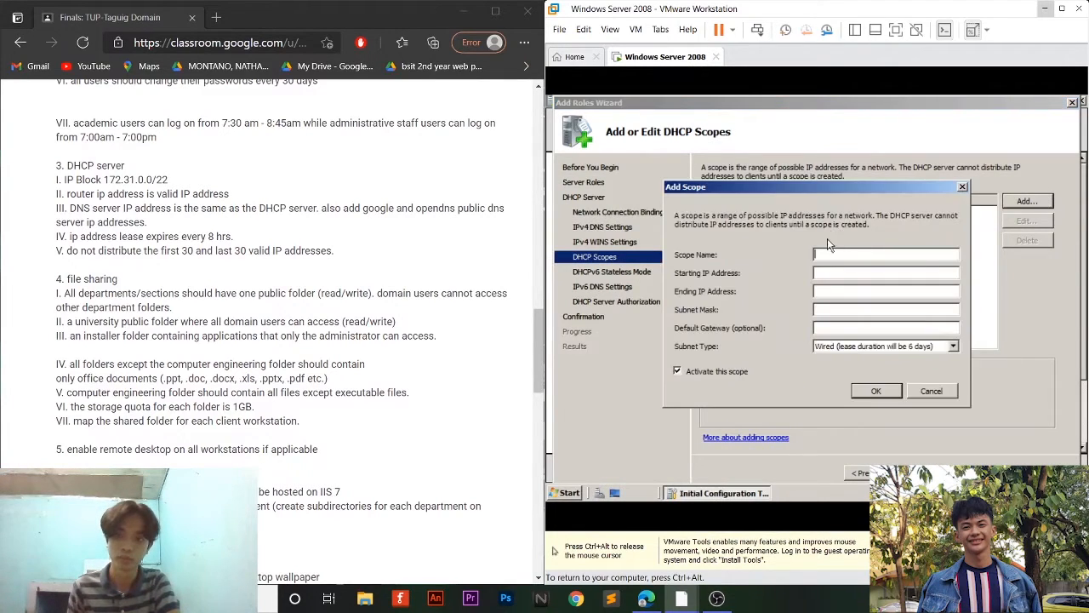
text(TUPT)
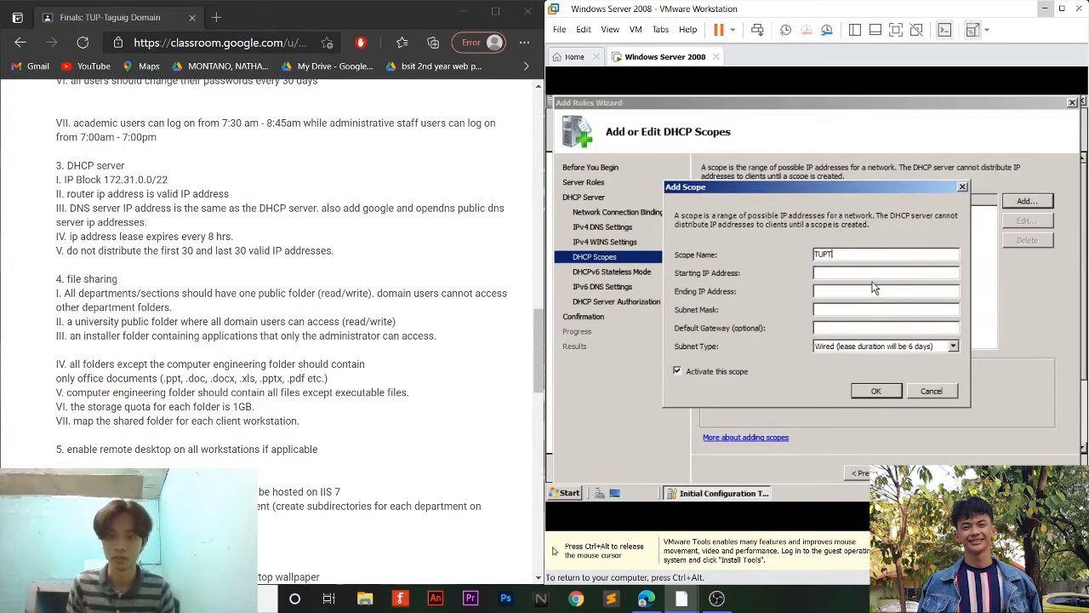
click(867, 269)
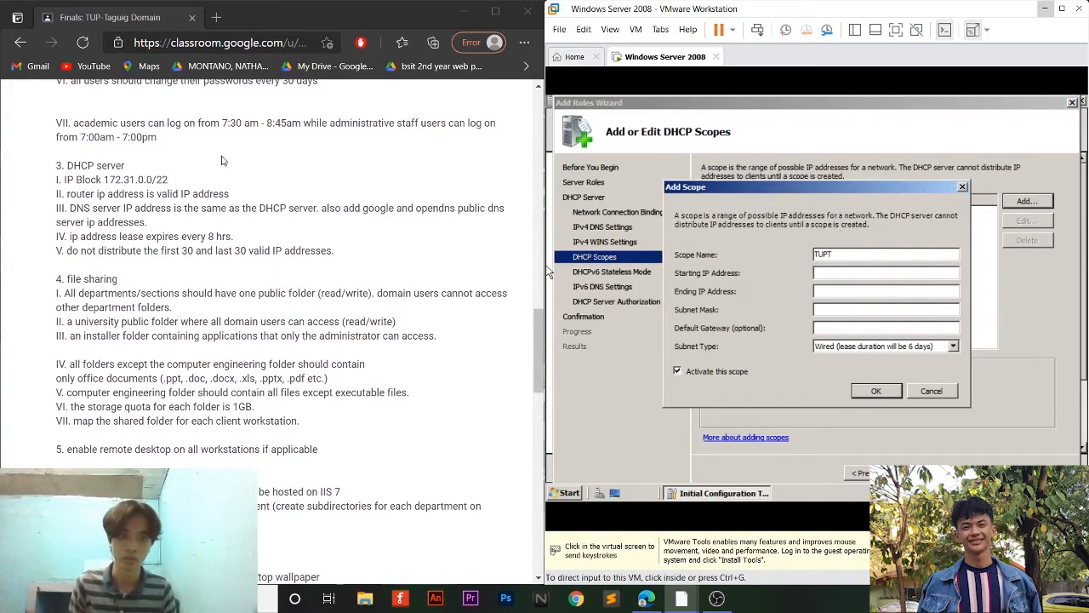
text(17)
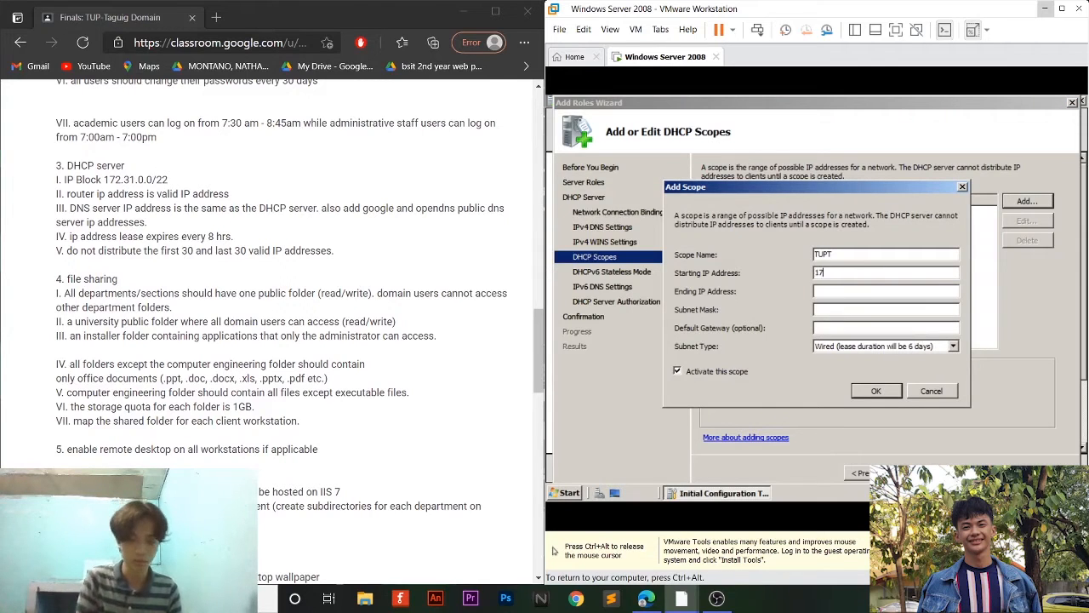
text(2.31)
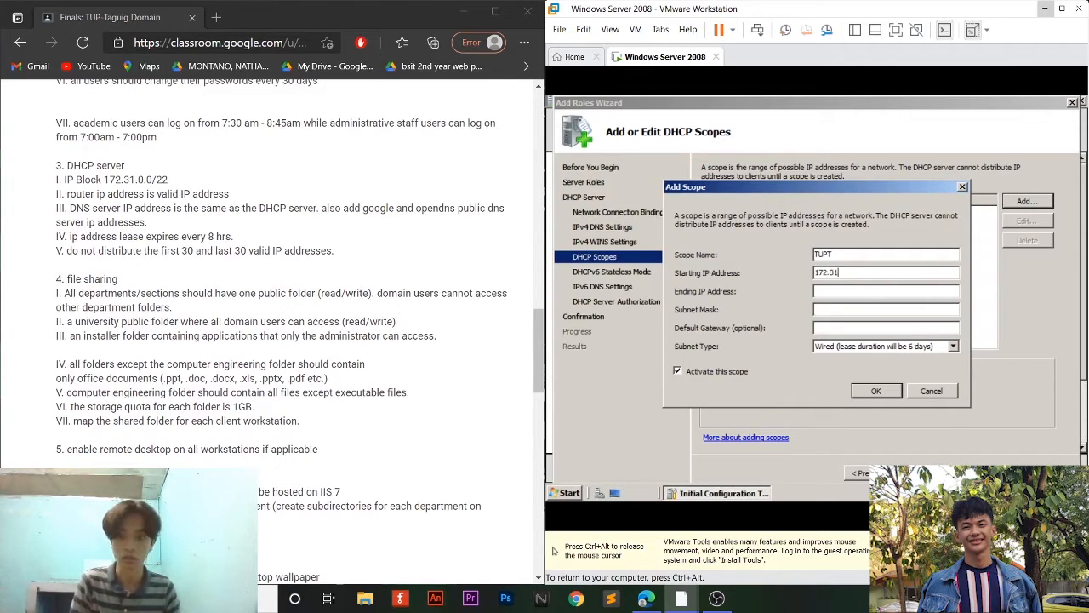
text(.0.1)
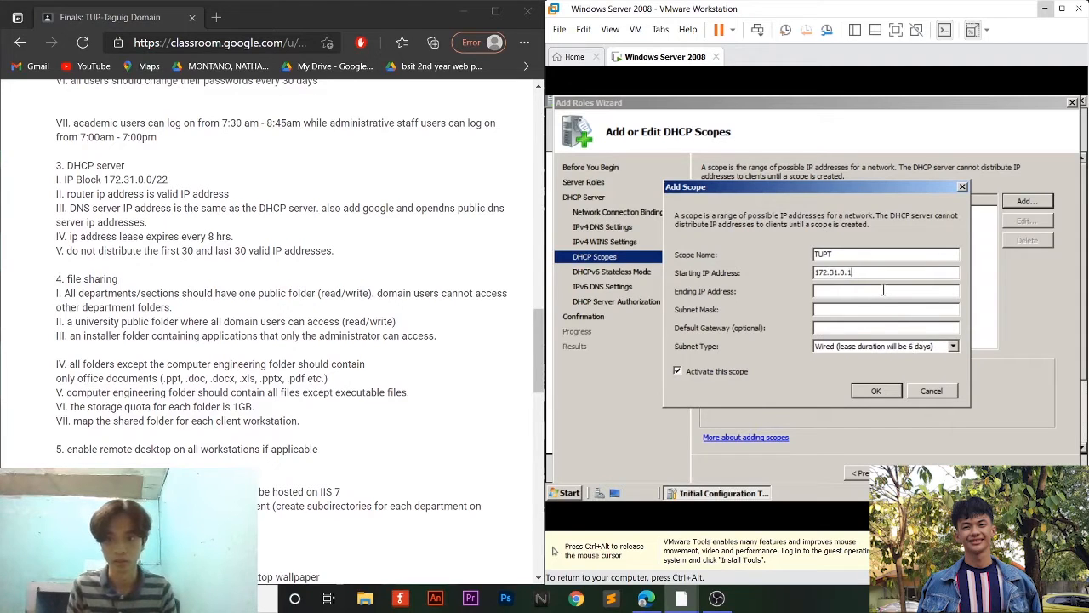
Set the TUPT scope's ending IP address to 172.31.0.254
click(883, 291)
text(172)
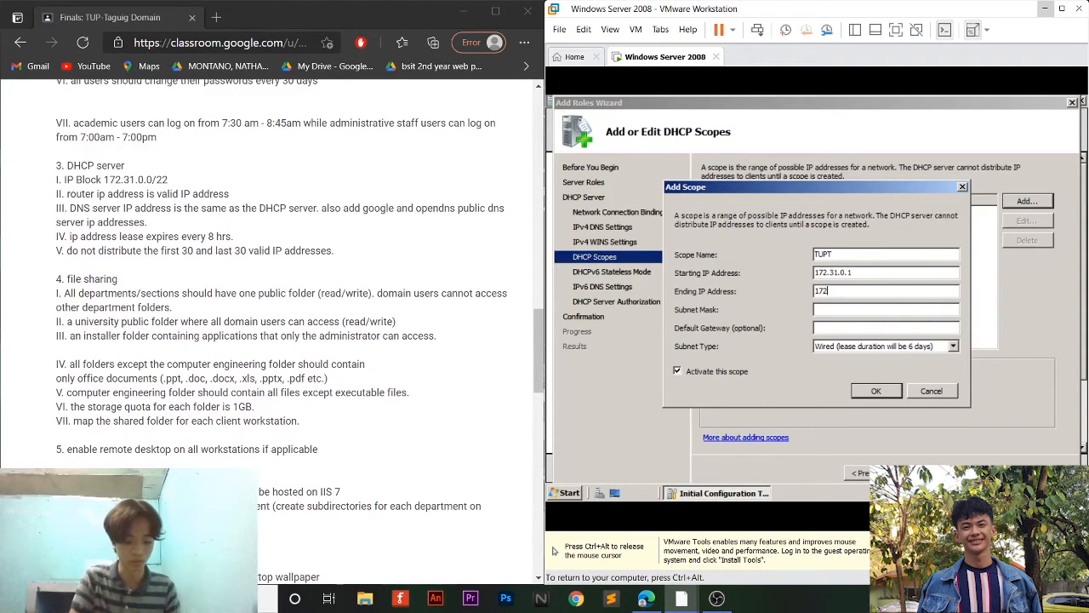
text(.31)
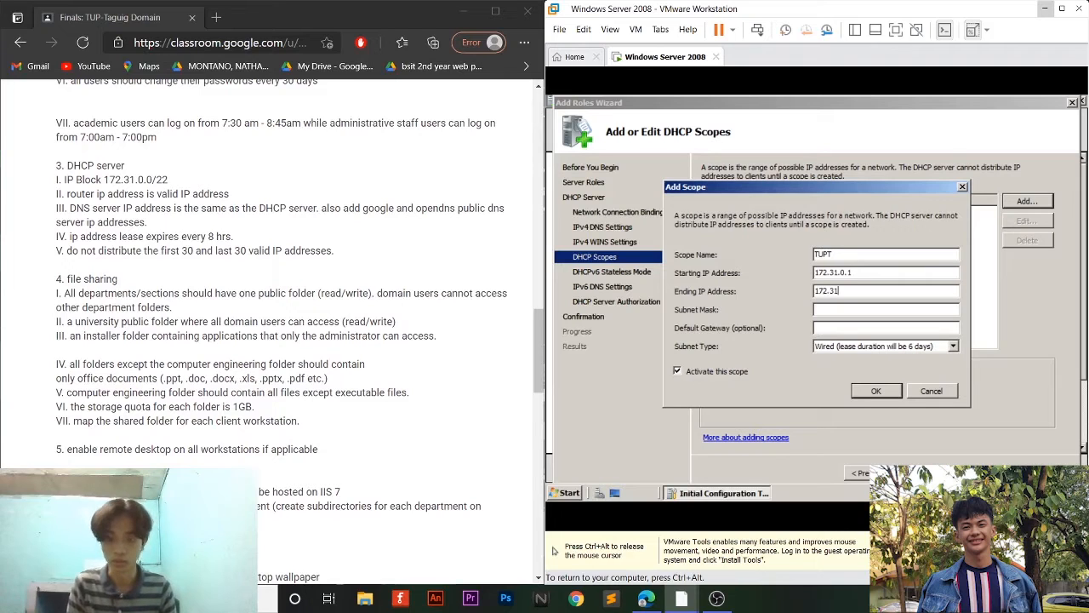
text(.0.25)
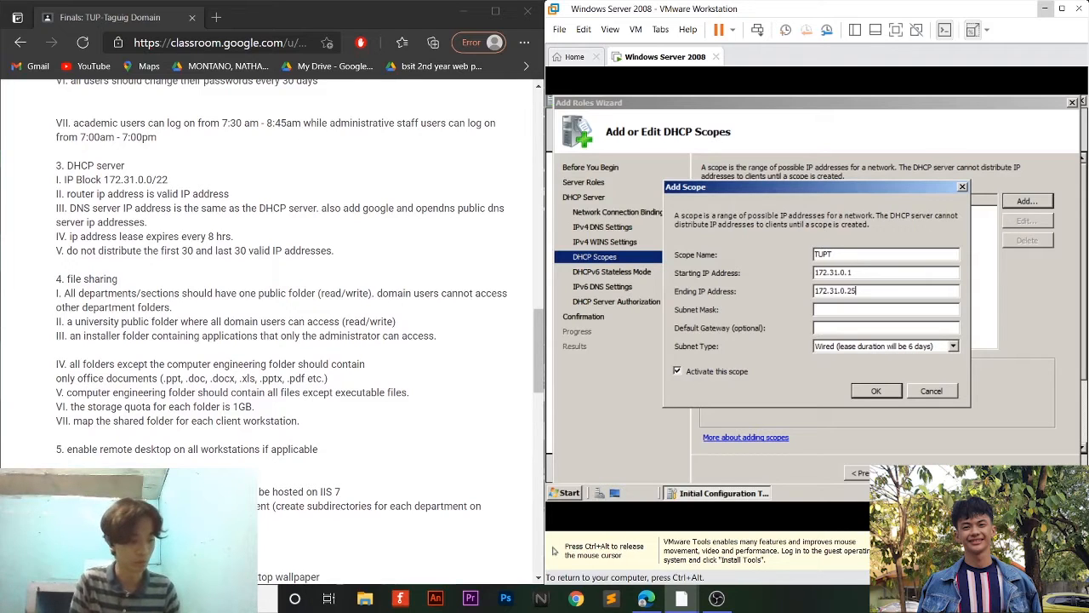
text(4)
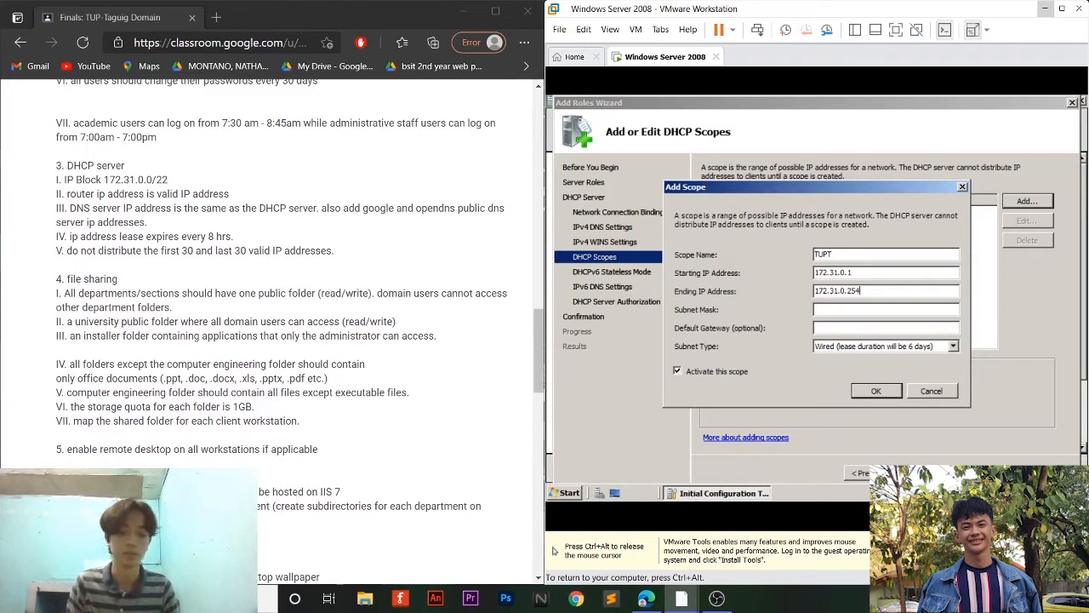
Set the scope's subnet mask to 255.255.240.0 and confirm the new scope
click(854, 308)
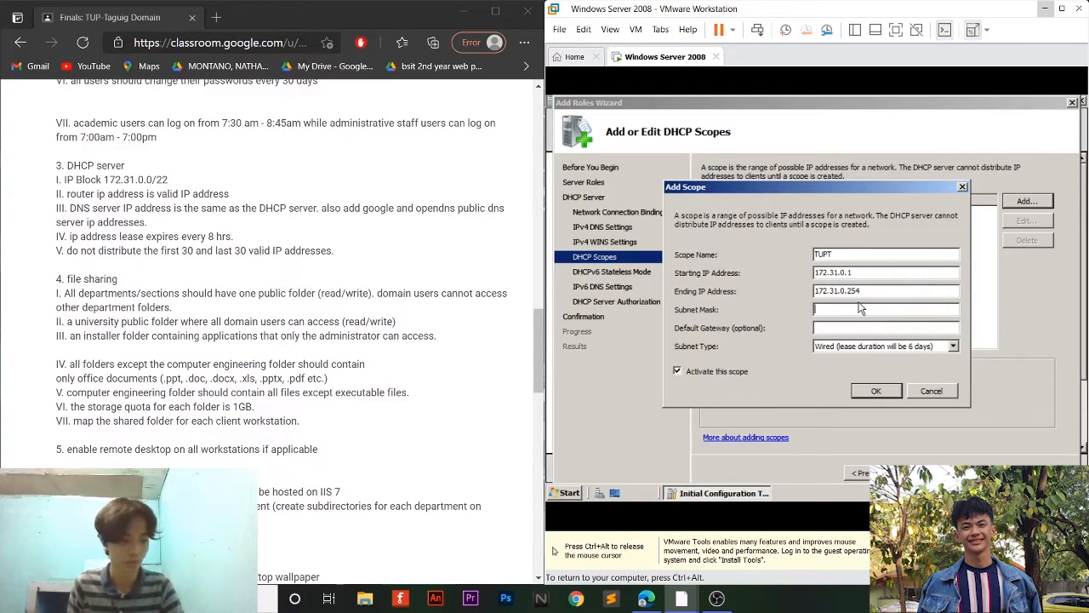
text(255.)
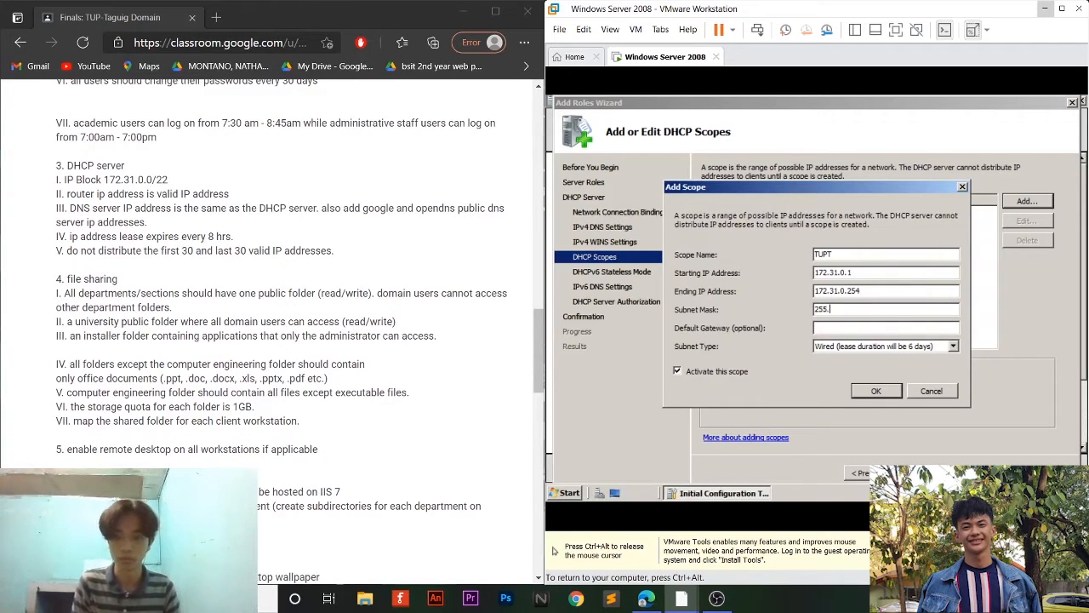
text(255.24)
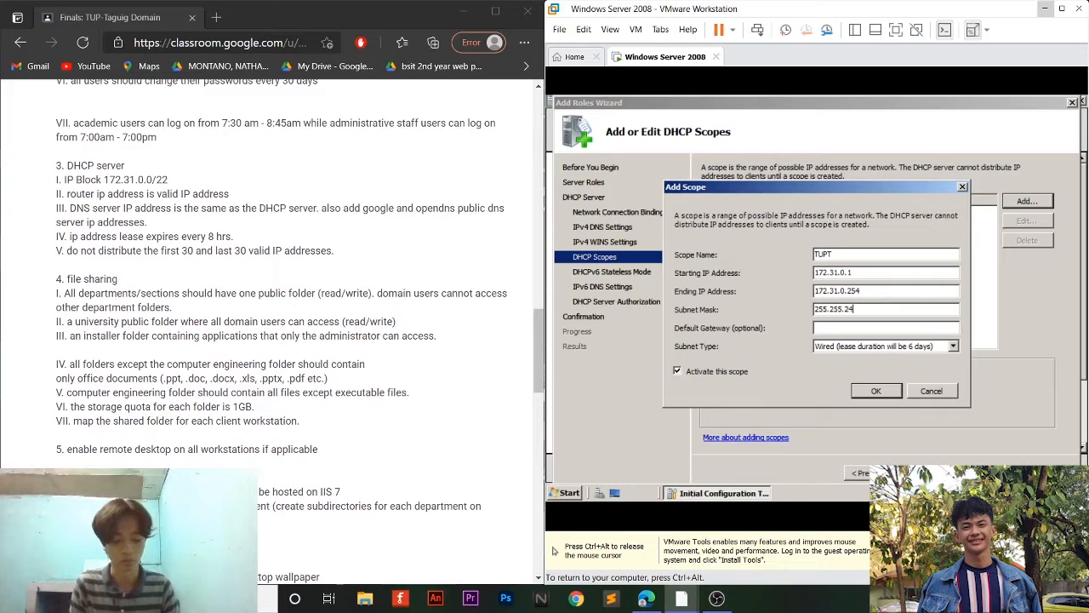
text(0.0)
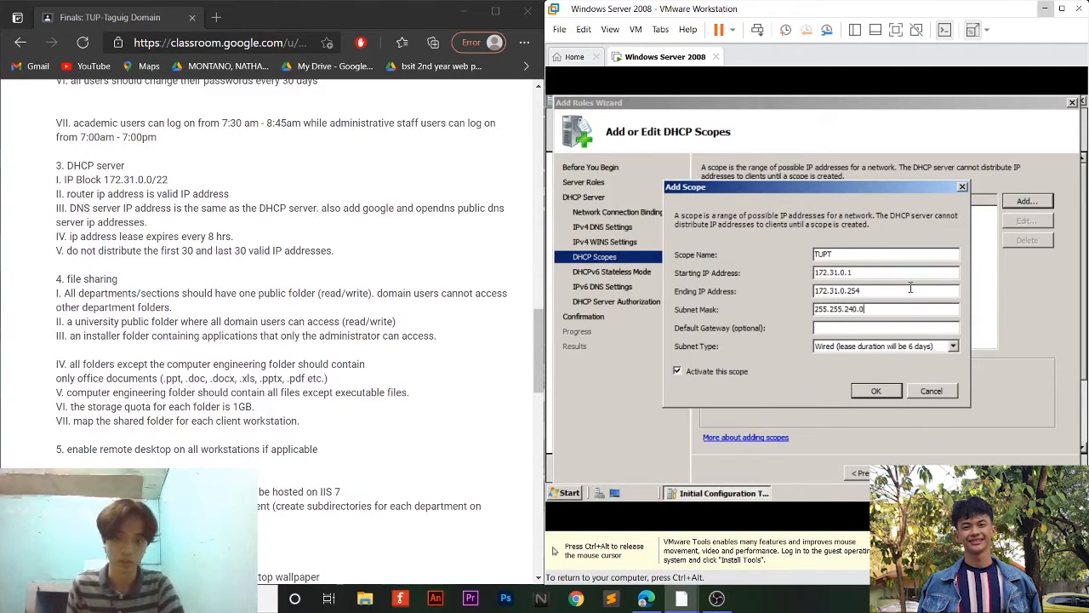
click(891, 392)
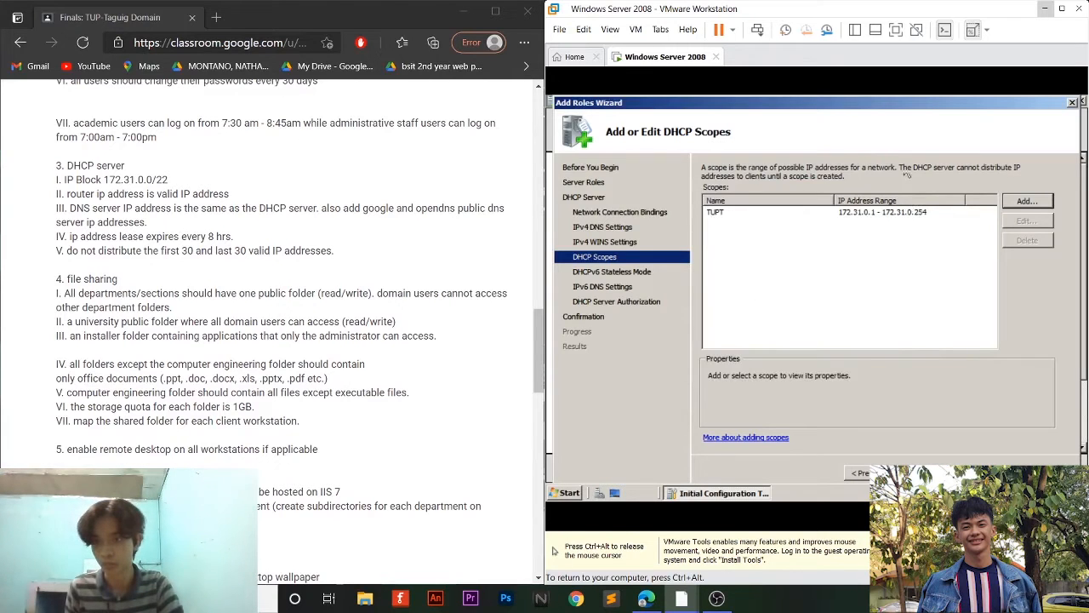
Accept the scope list, enabled DHCPv6 stateless mode, default IPv6 DNS settings and current credentials for DHCP server authorization
click(923, 474)
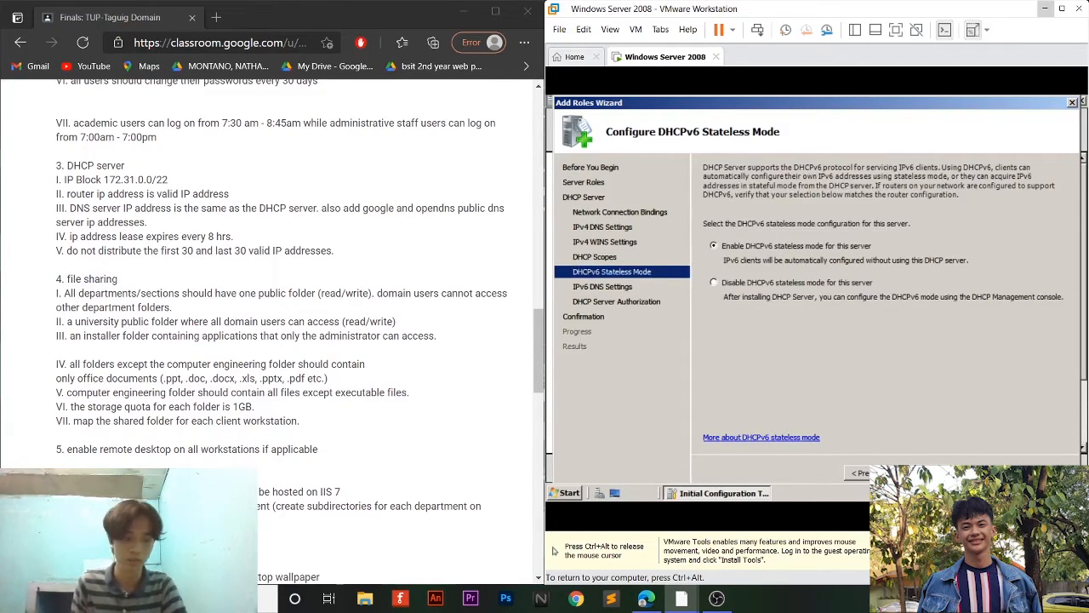
key(Return)
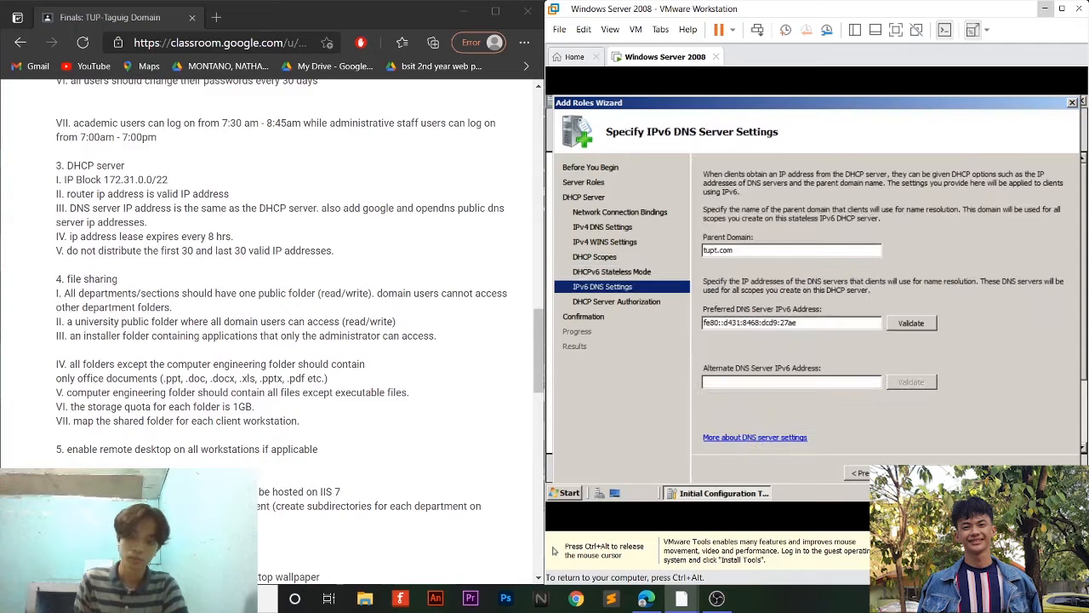
key(Return)
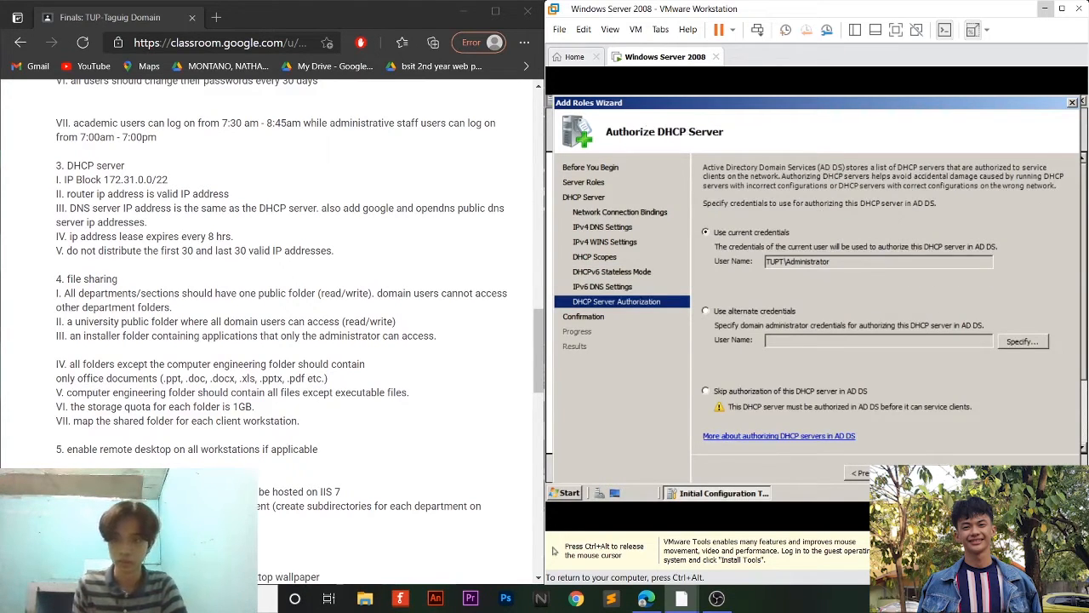
key(Return)
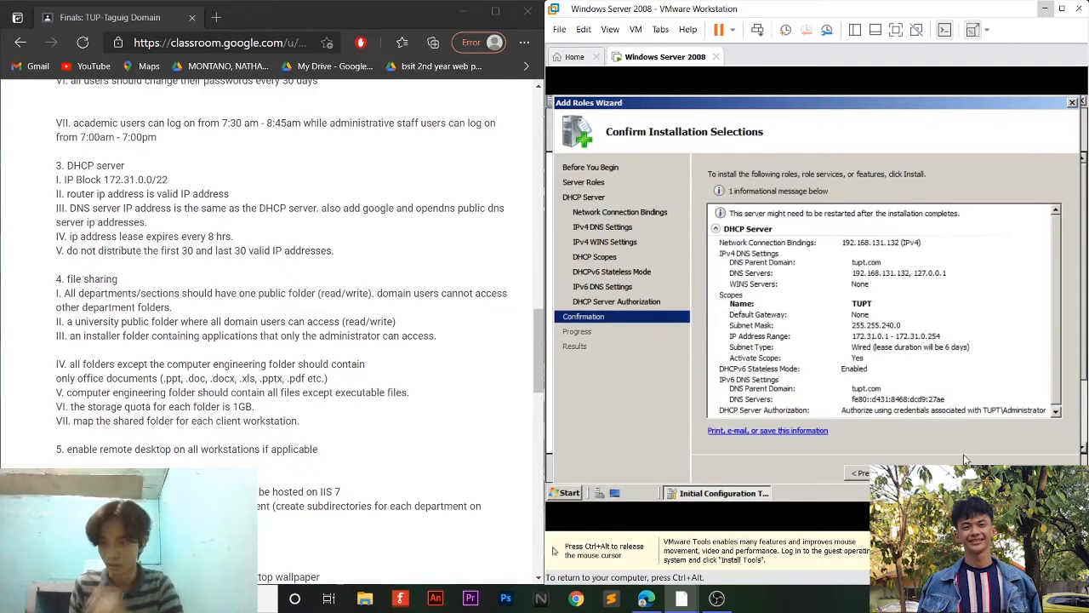
Install the DHCP Server role with the confirmed selections and close the wizard when the installation finishes
key(Return)
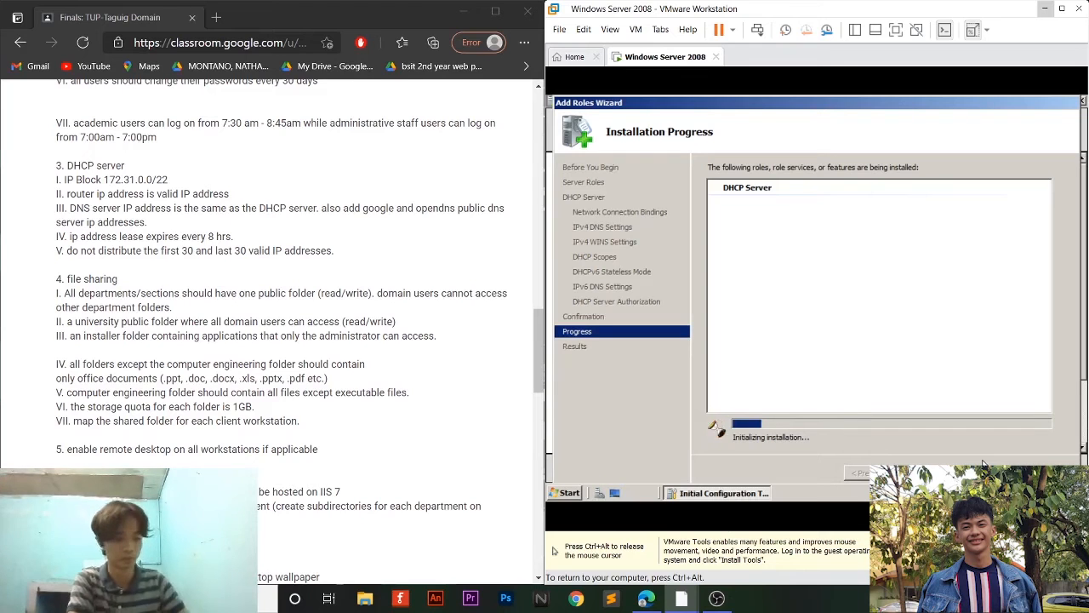
key(ctrl+alt)
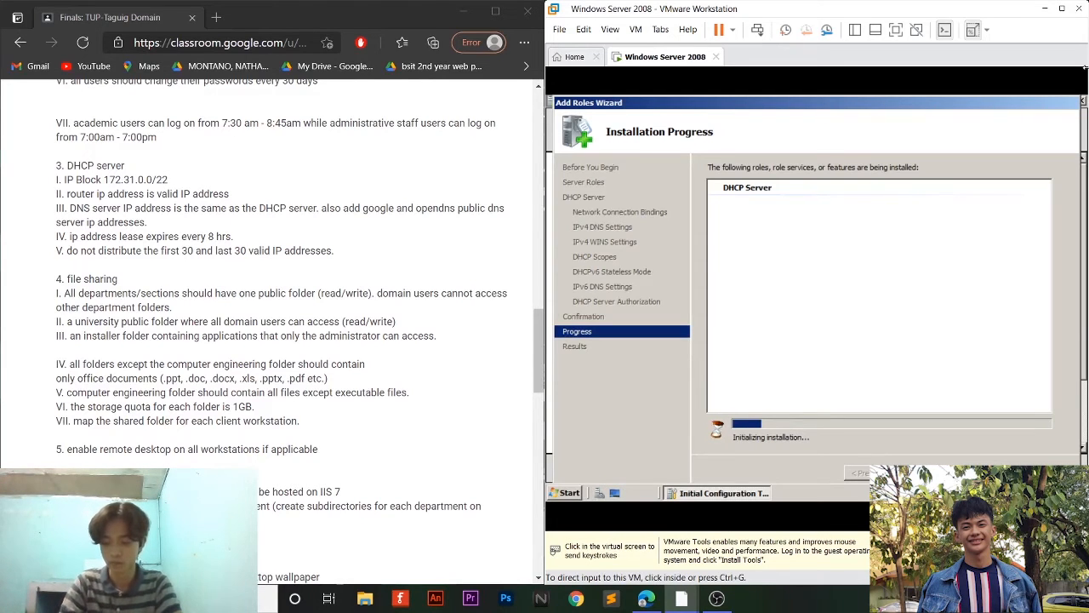
click(890, 150)
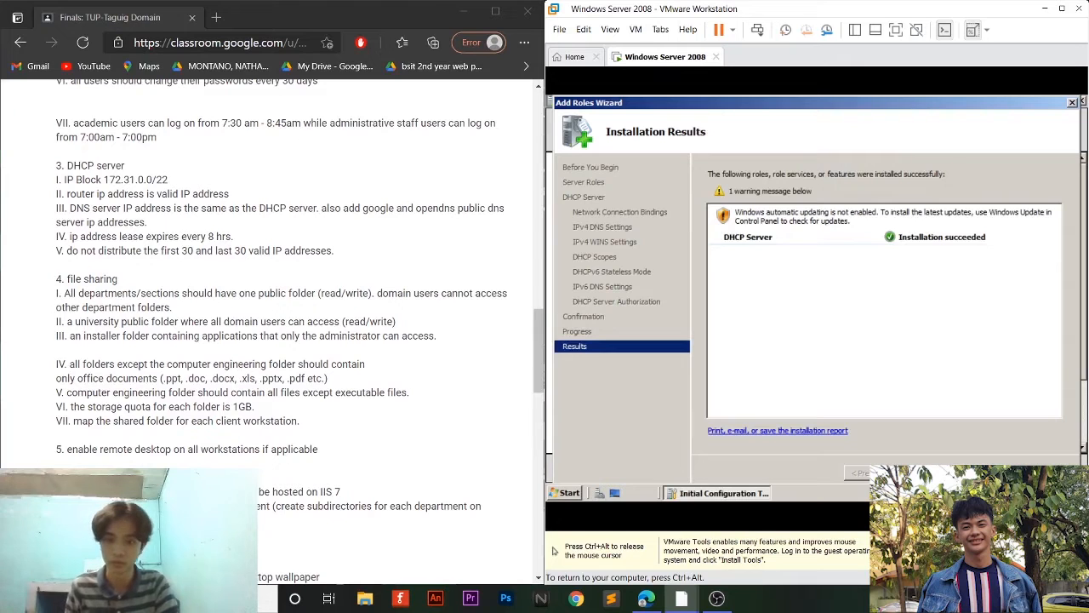
click(1025, 472)
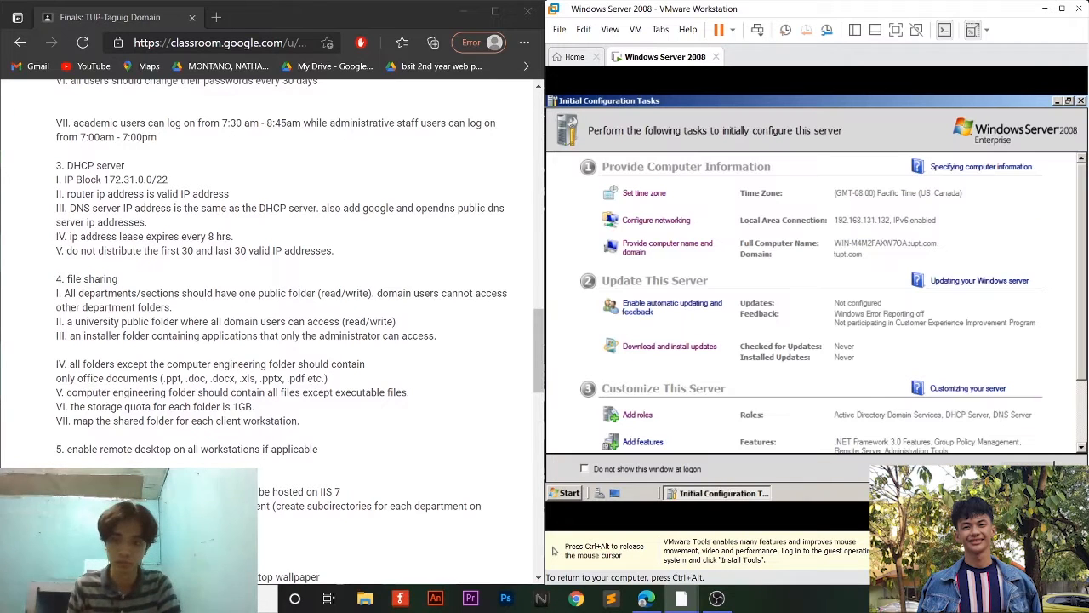
Open the DHCP management console and display the server options under the tupt.com server's IPv4 node
click(578, 494)
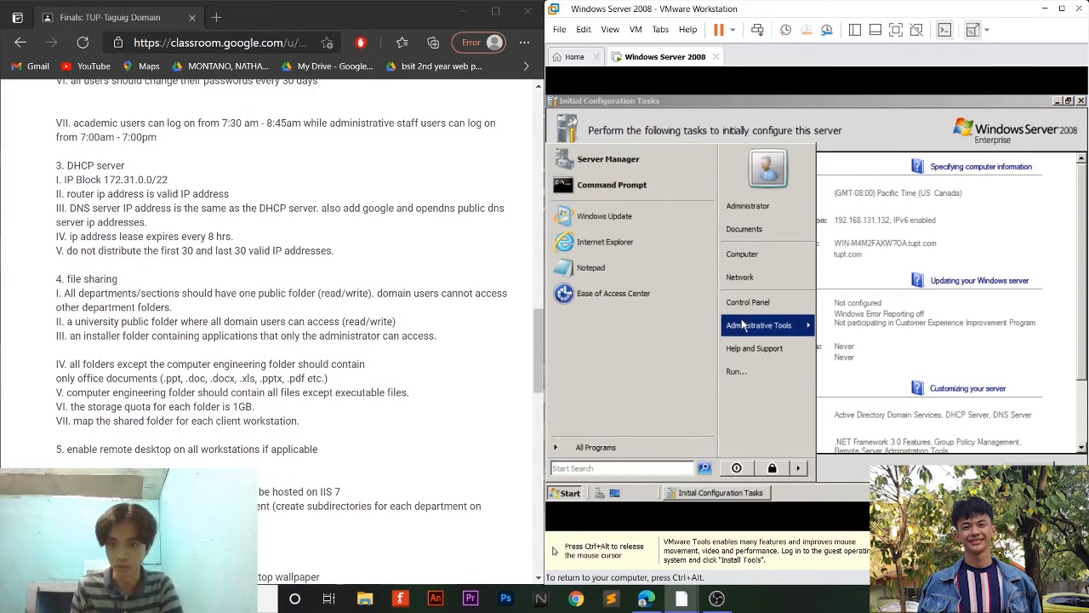
mouse_move(743, 328)
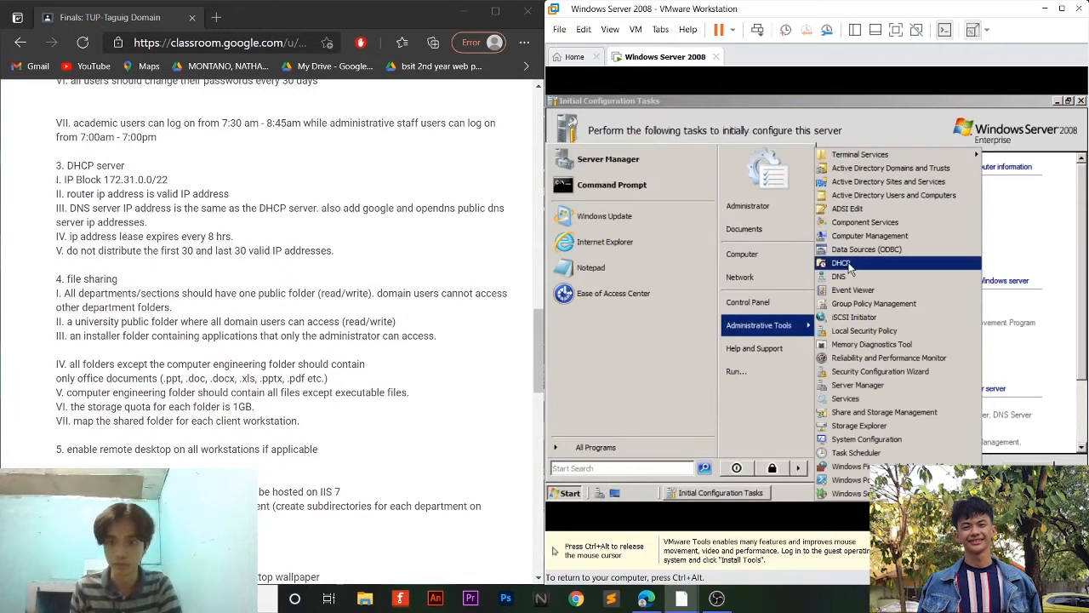
click(855, 266)
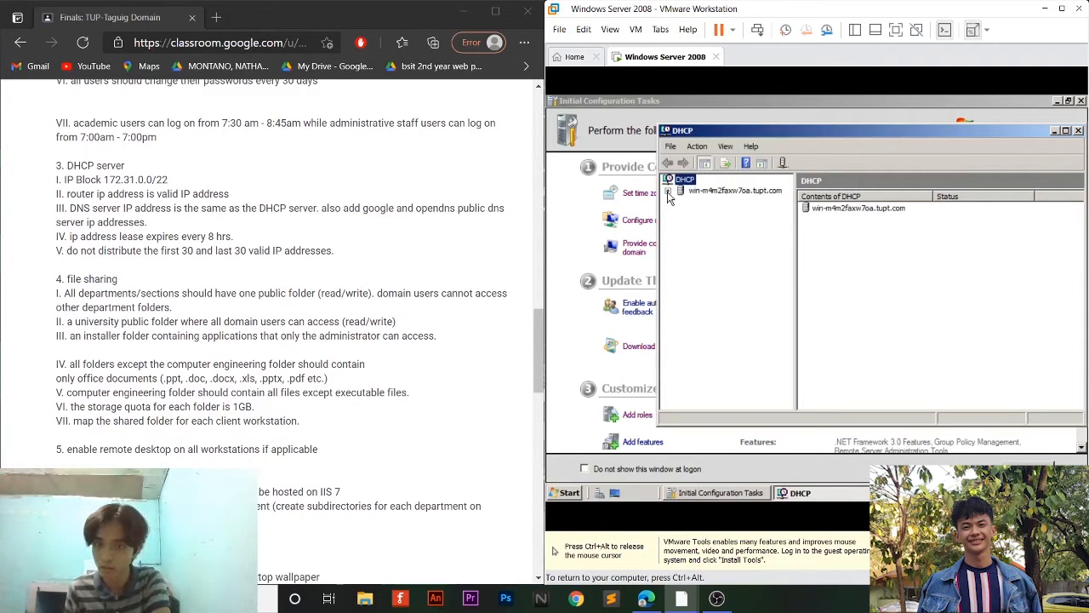
click(668, 192)
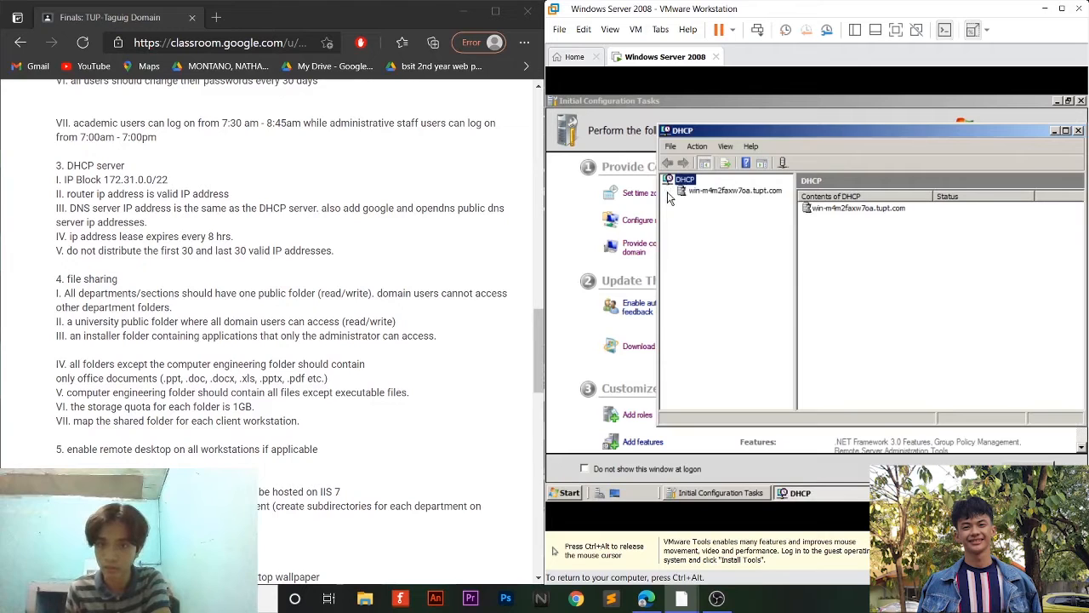
click(681, 202)
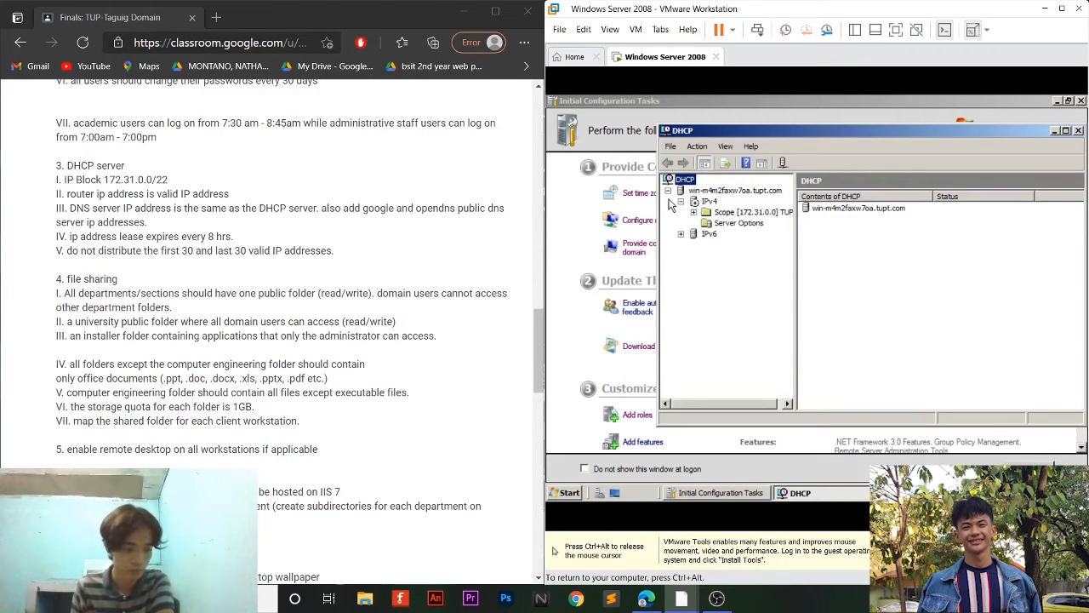
click(719, 225)
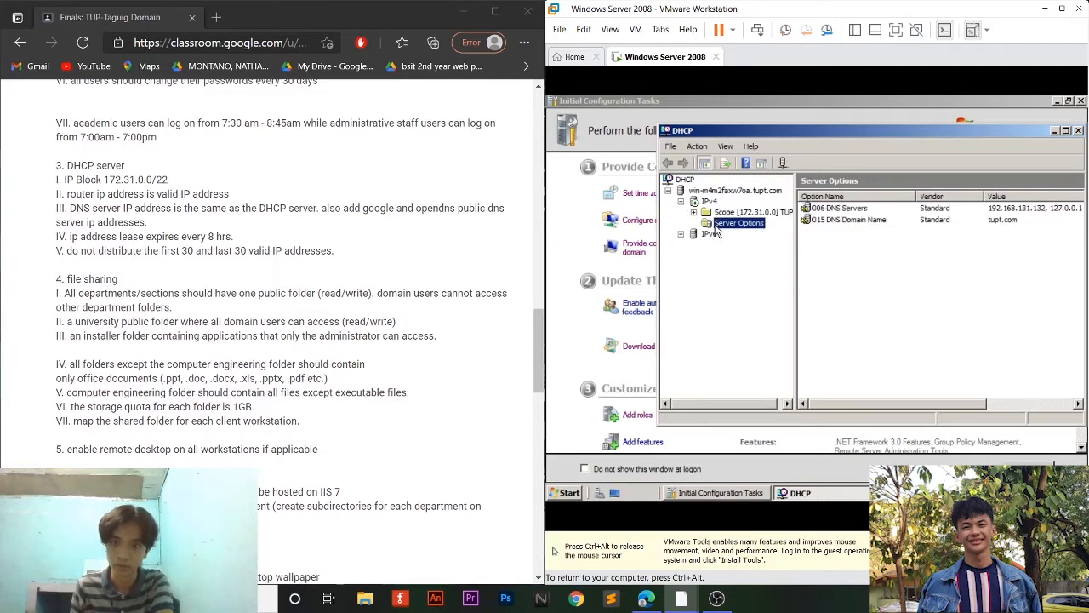
Add Google's public DNS addresses 8.8.8.8 and 8.8.4.4 to the 006 DNS Servers server option
double_click(844, 210)
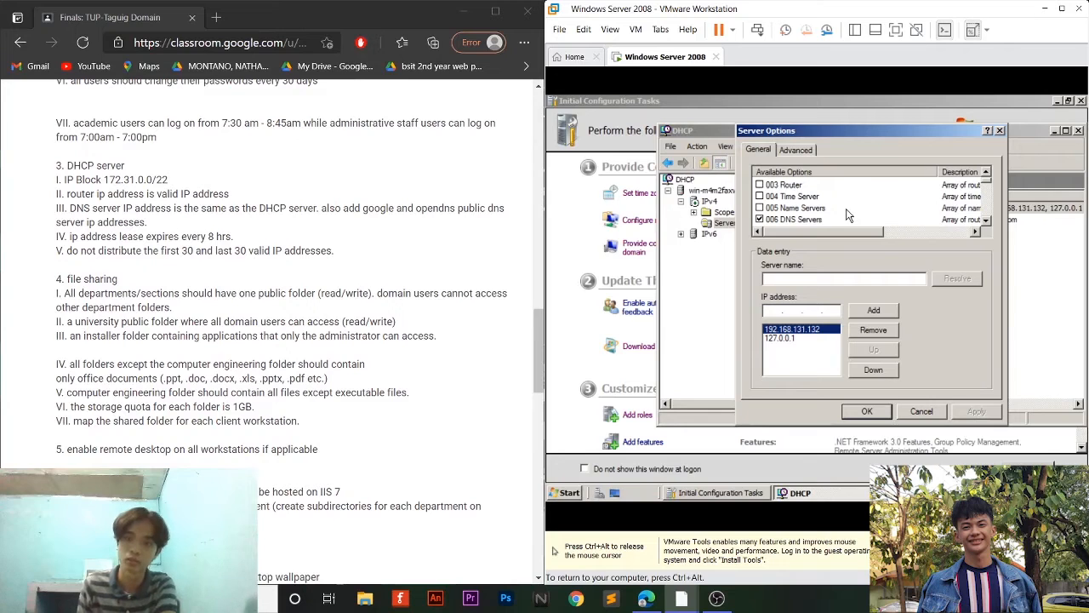
key(ctrl+alt)
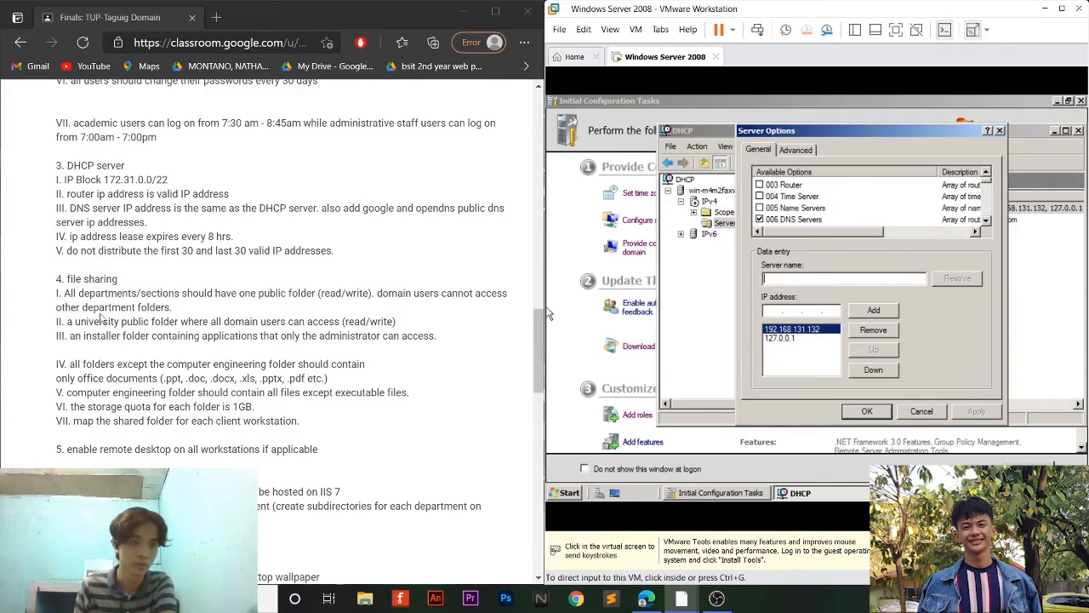
scroll(152, 349, up, 1)
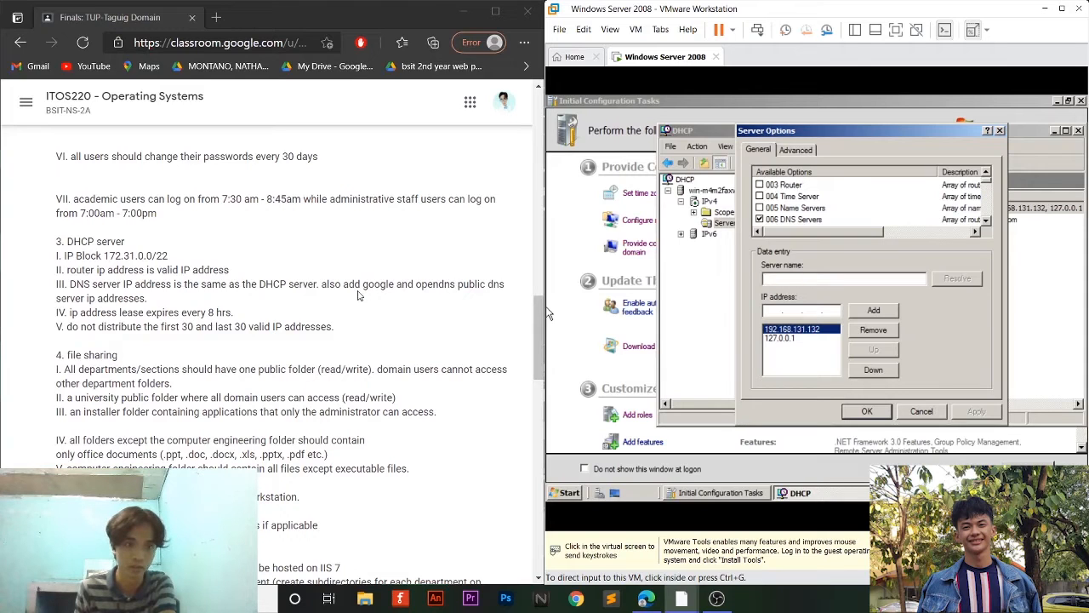
click(763, 356)
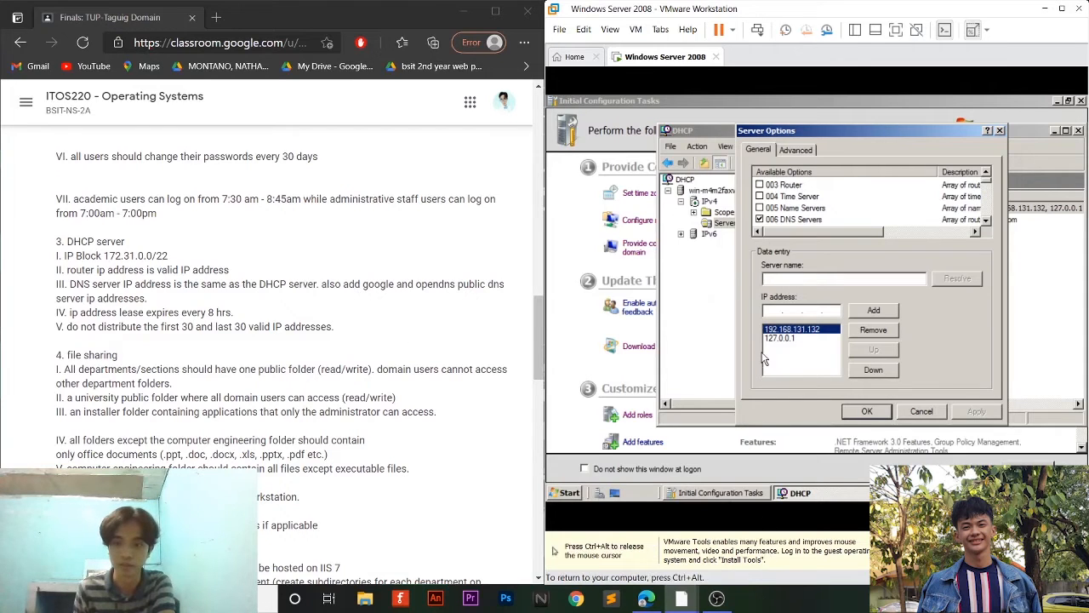
click(774, 310)
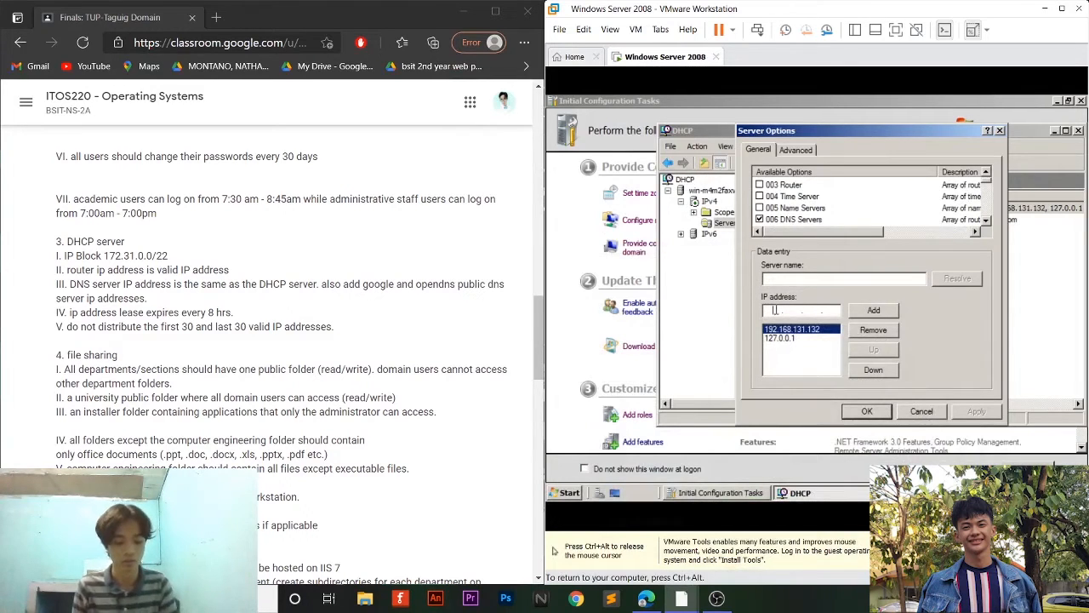
text(8.8.)
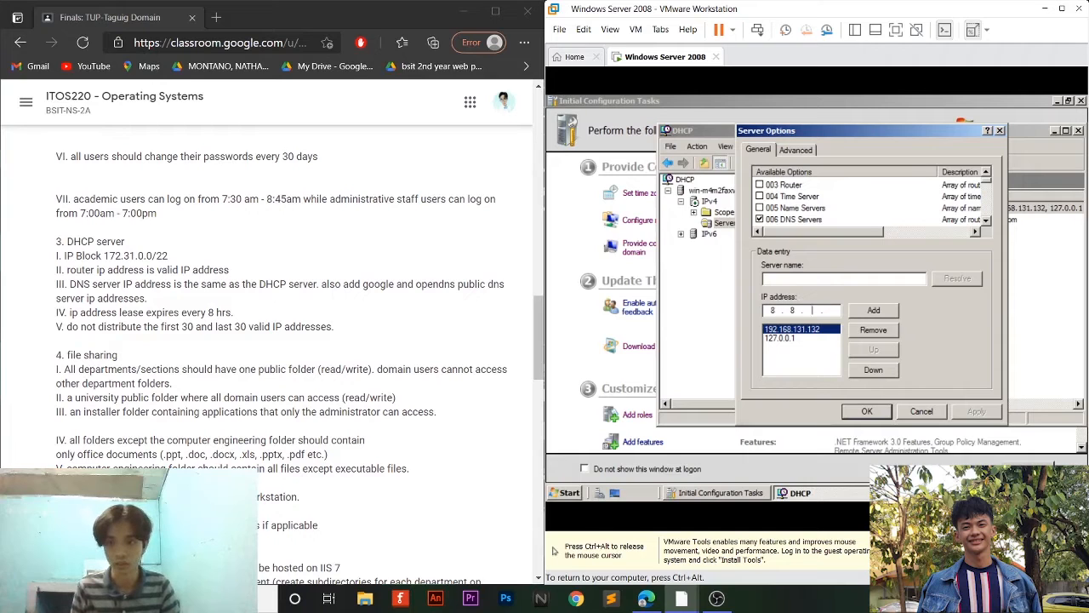
text(8.8)
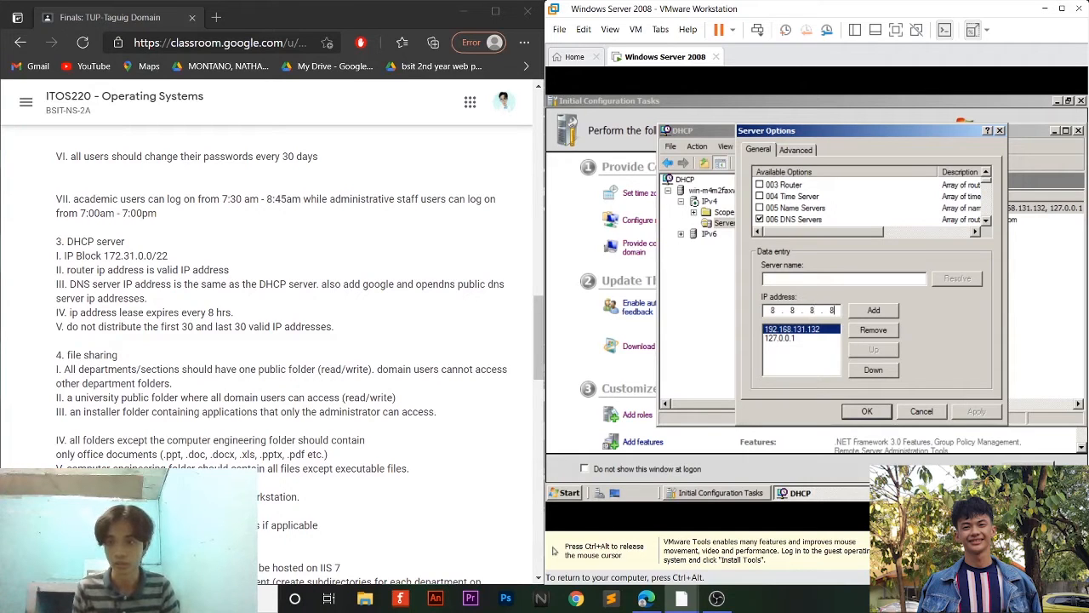
click(861, 313)
text(8 )
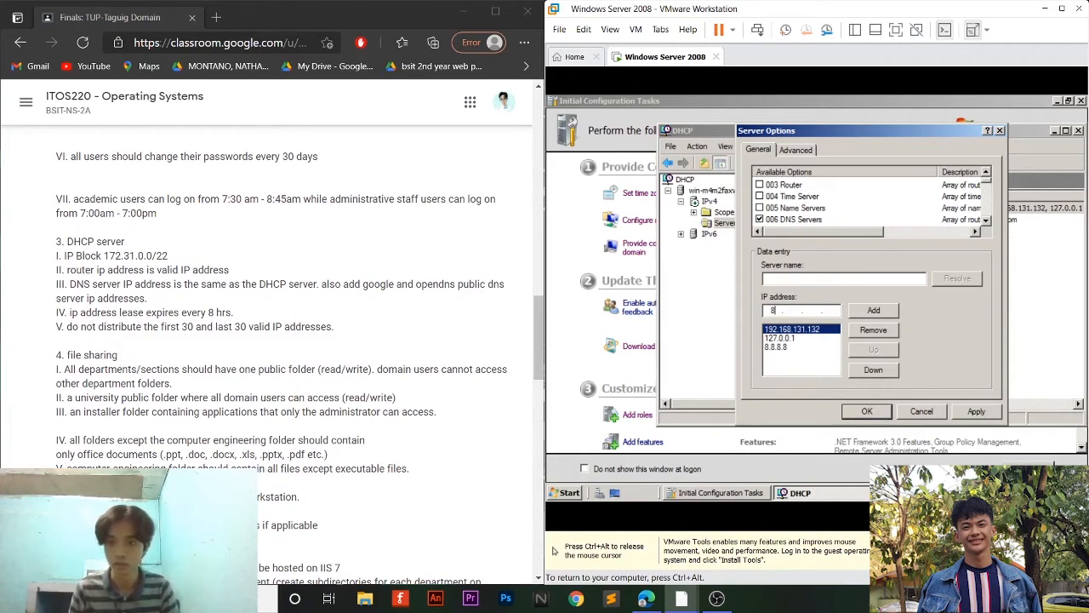
text(. 8)
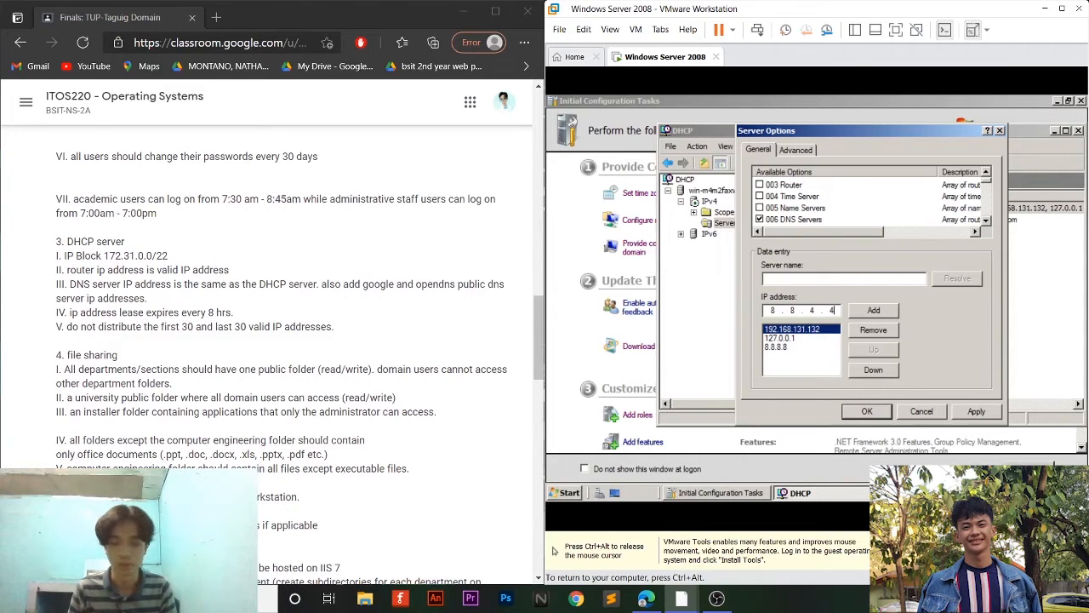
click(874, 315)
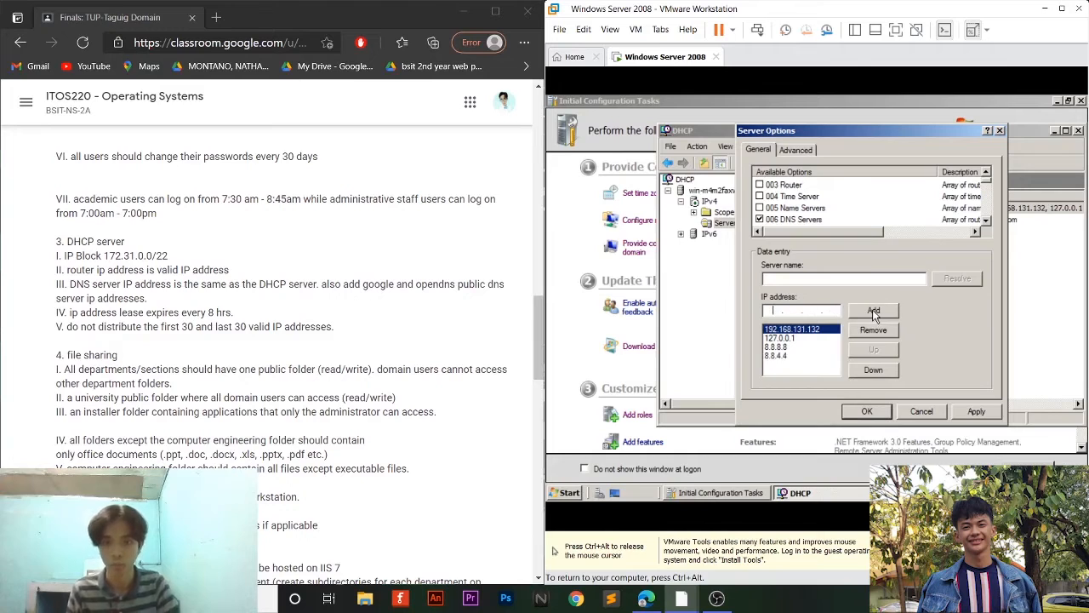
Add the OpenDNS address 208.67.222.222 to the DNS server list
key(ctrl+alt)
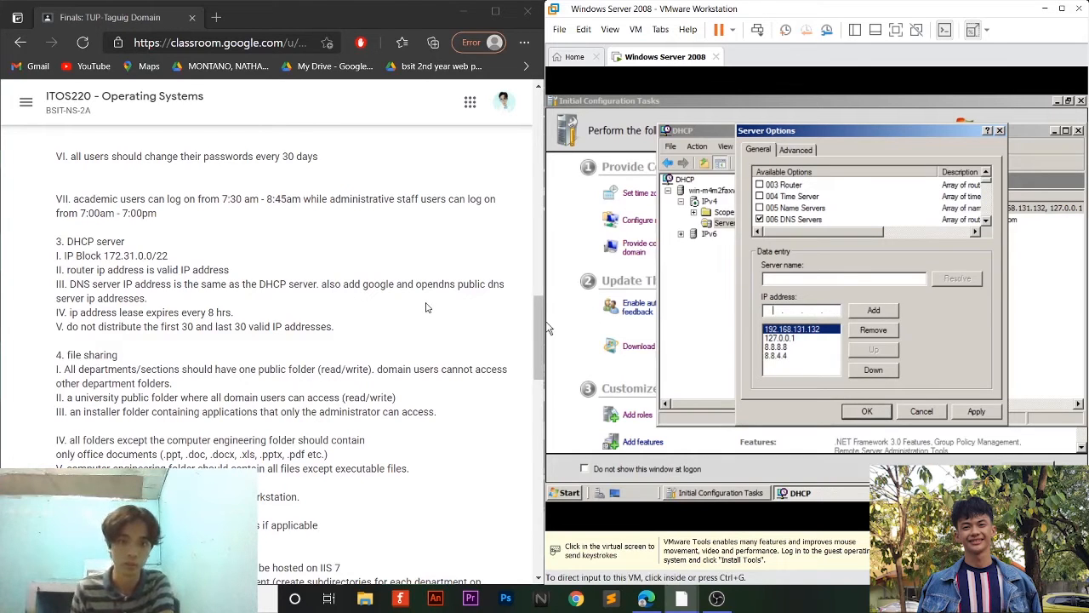
click(553, 330)
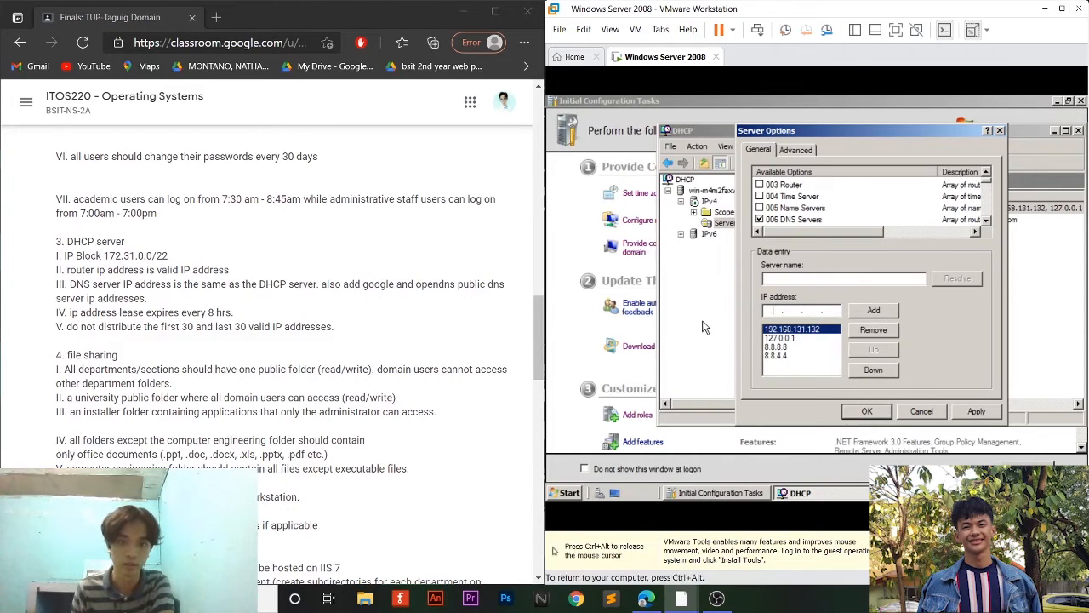
click(774, 310)
text(208 . )
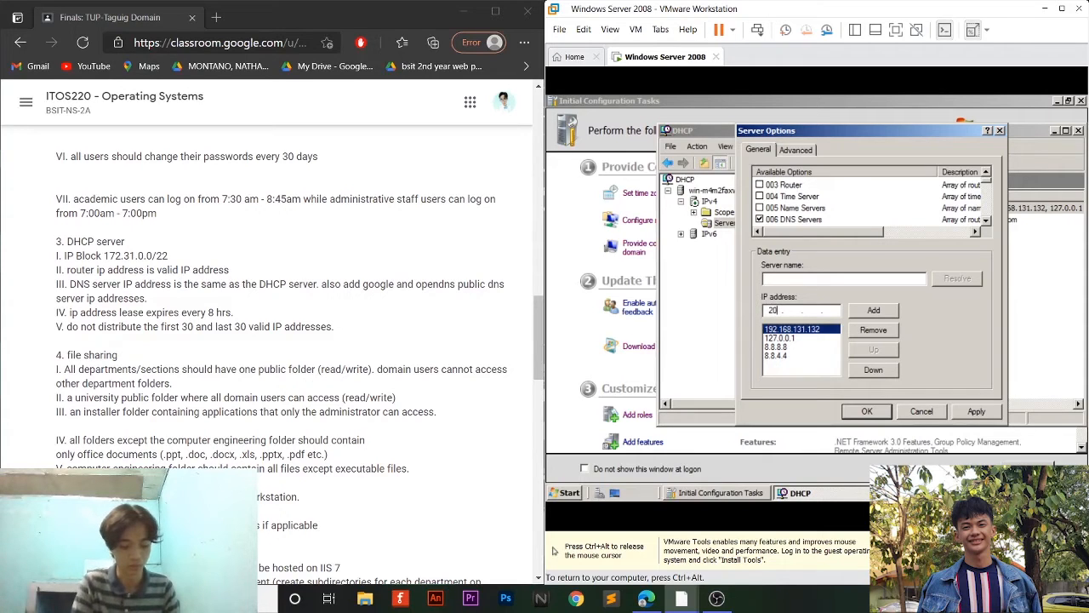
text(67 . )
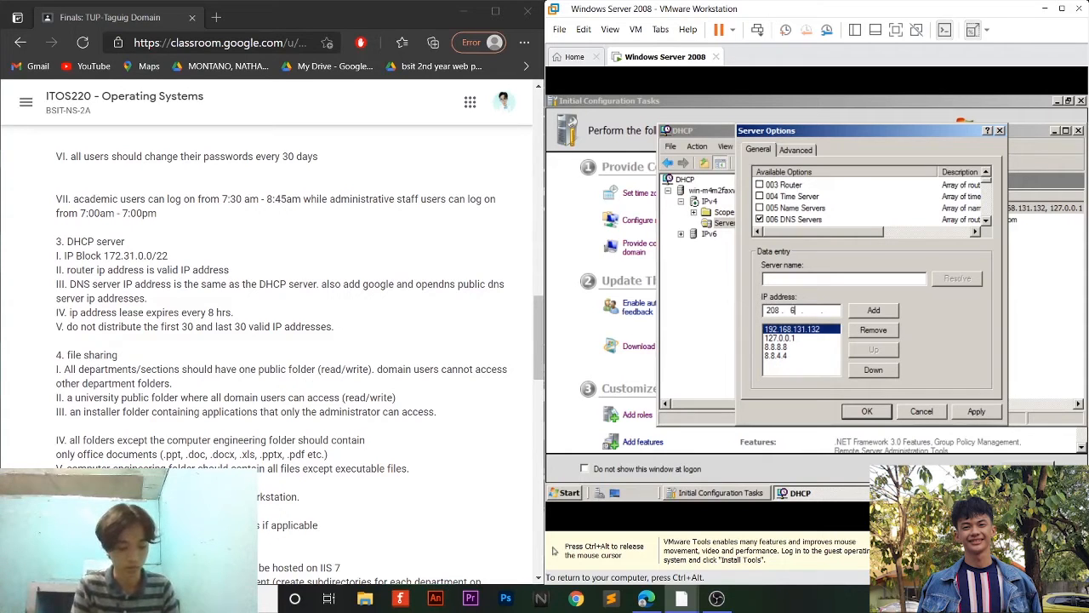
text(222 . 2)
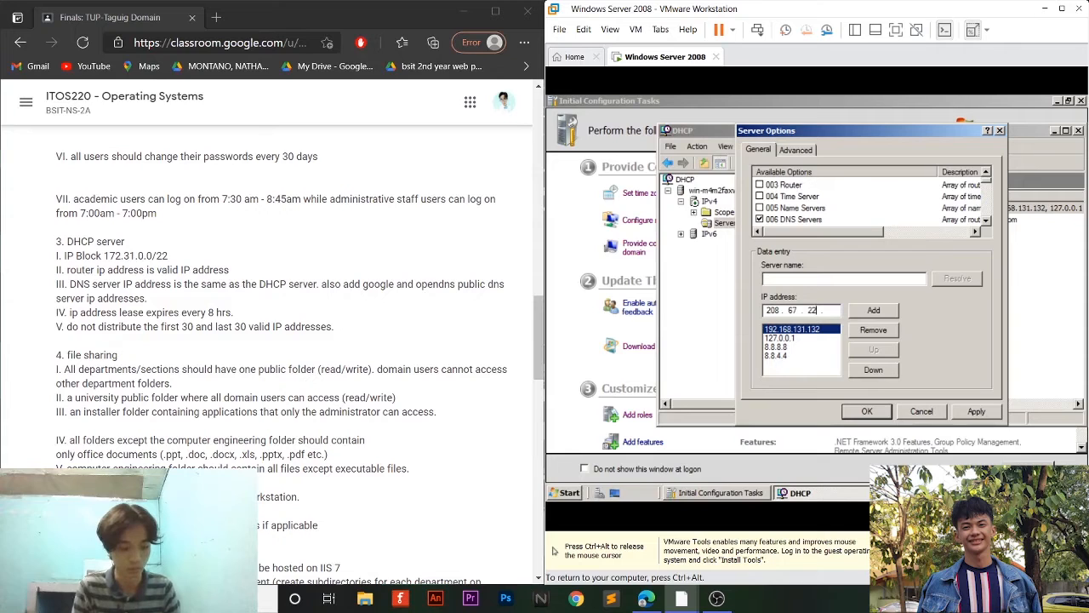
text(22)
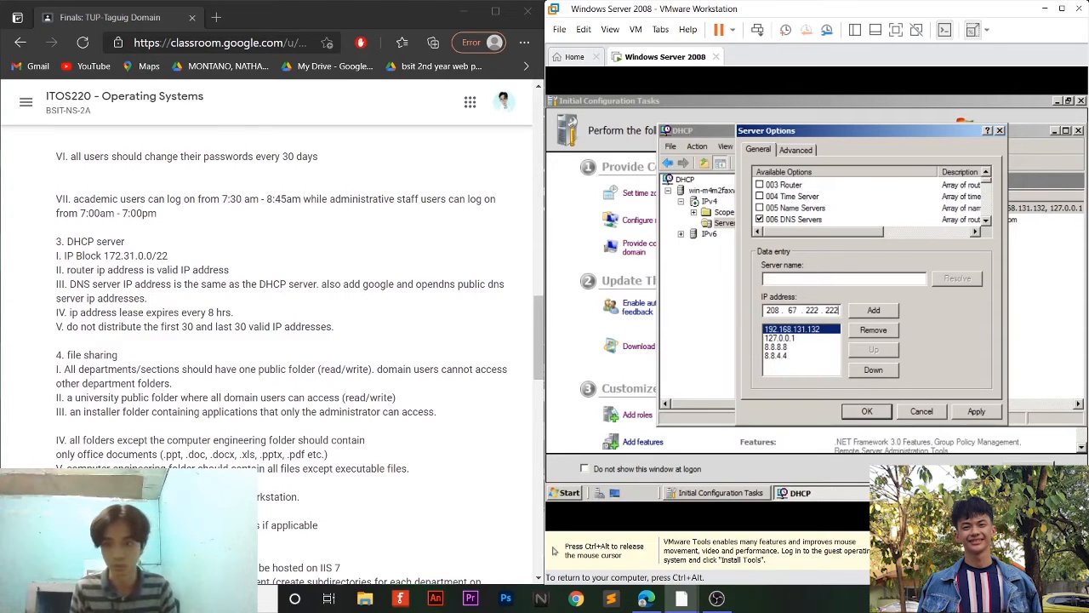
click(862, 314)
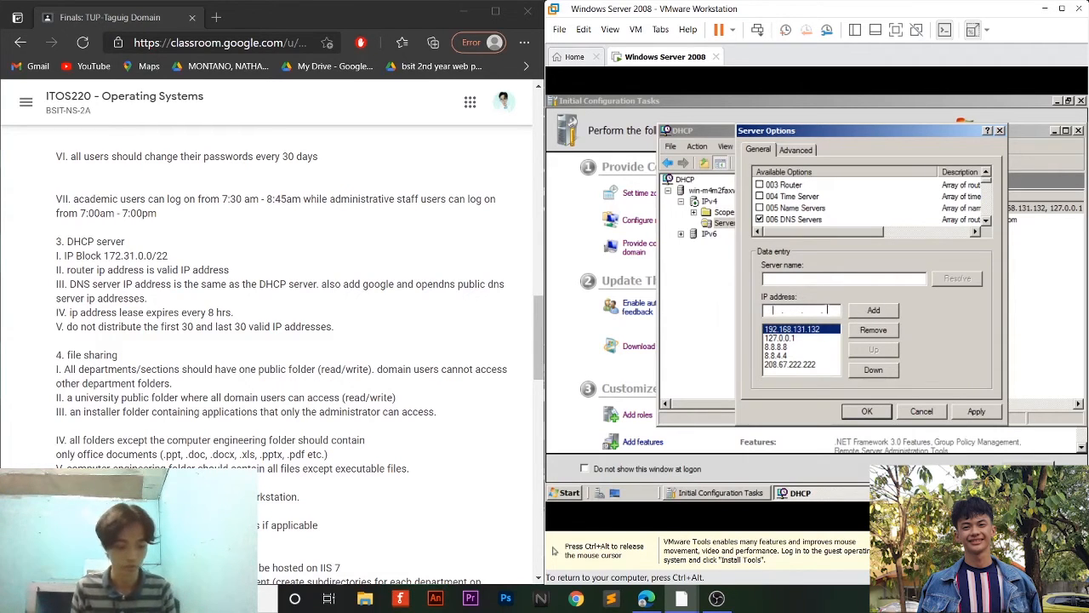
Add the second OpenDNS address 208.67.220.220 to the DNS server list, then apply and close the server options
text(20)
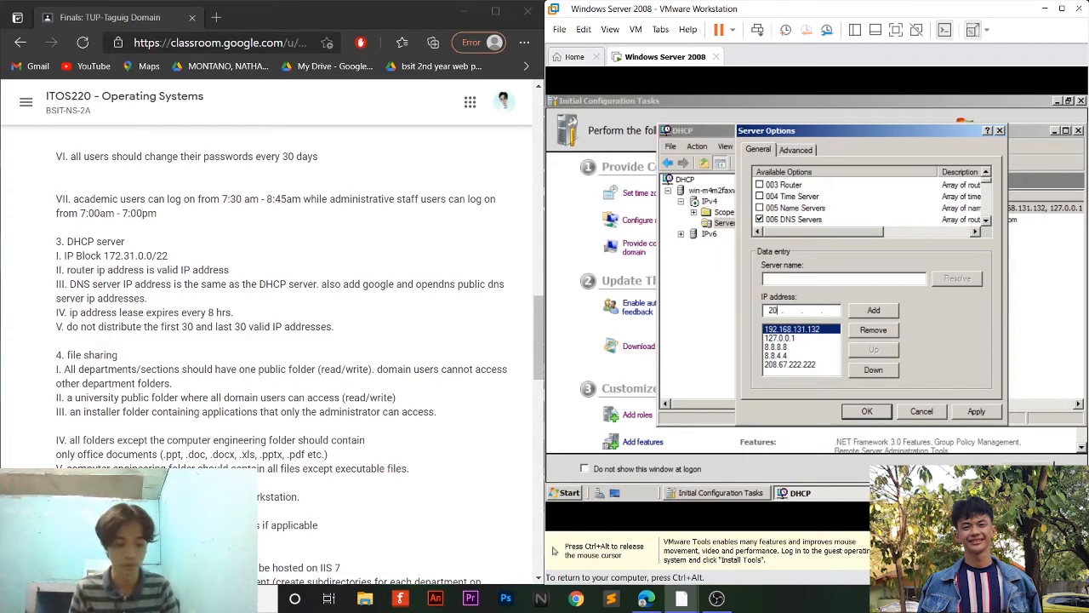
text(8 . )
text(67 . )
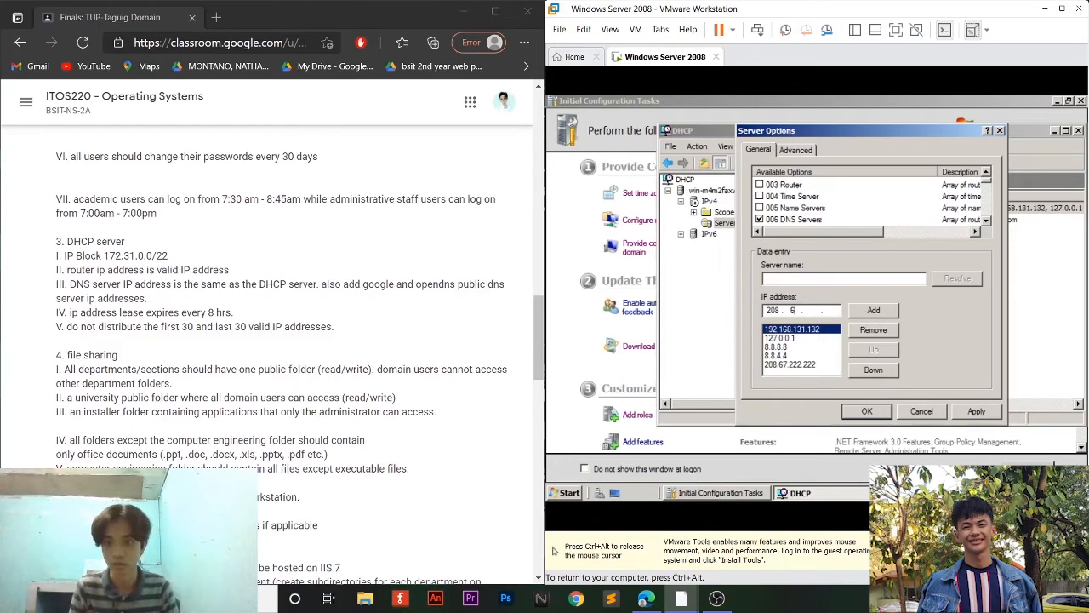
text(220 . 22)
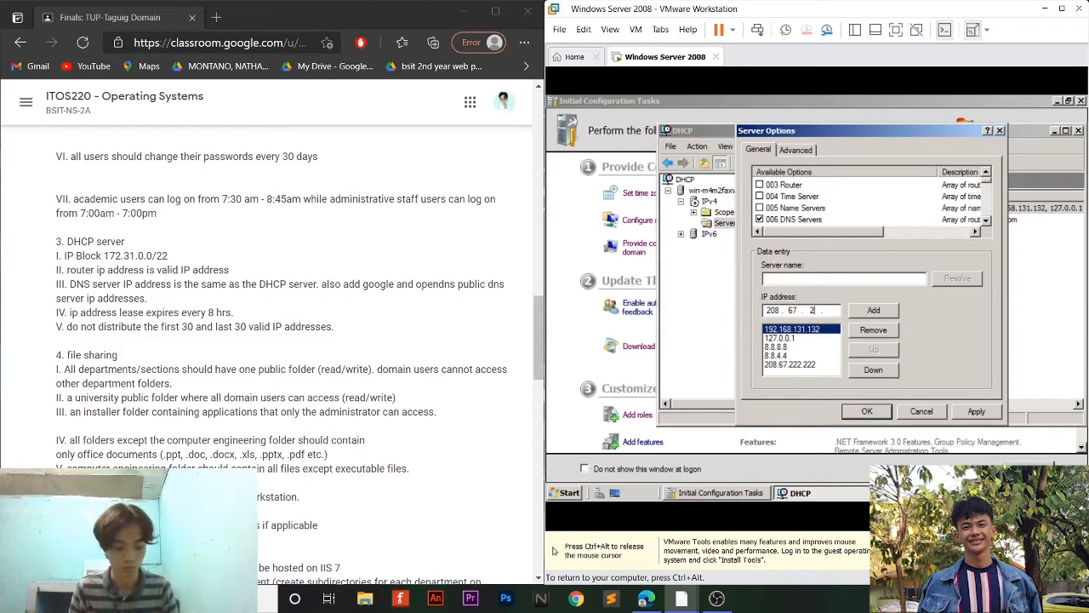
text(0)
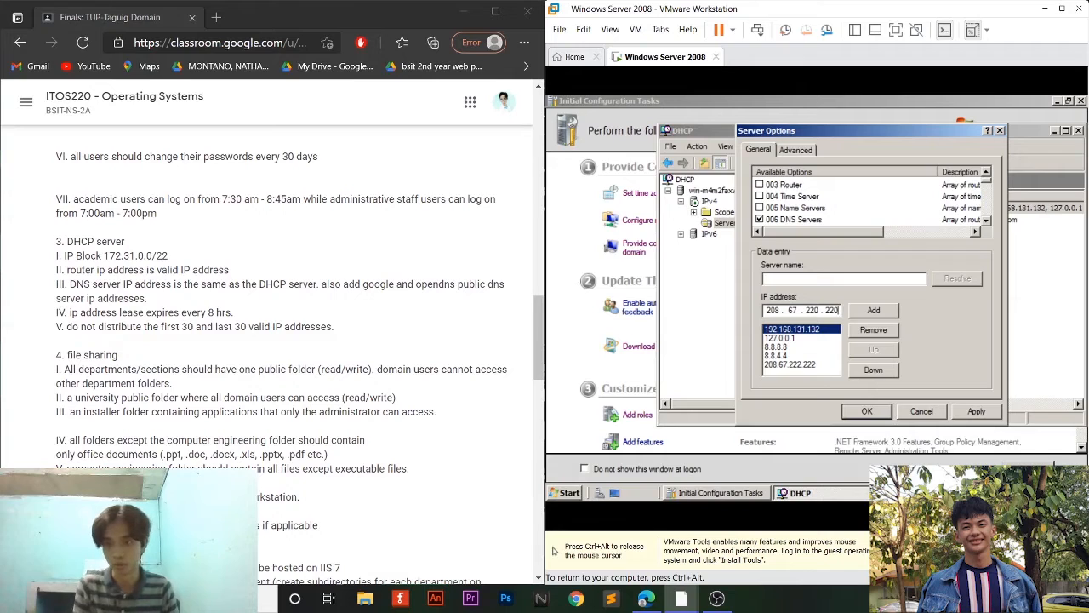
click(874, 311)
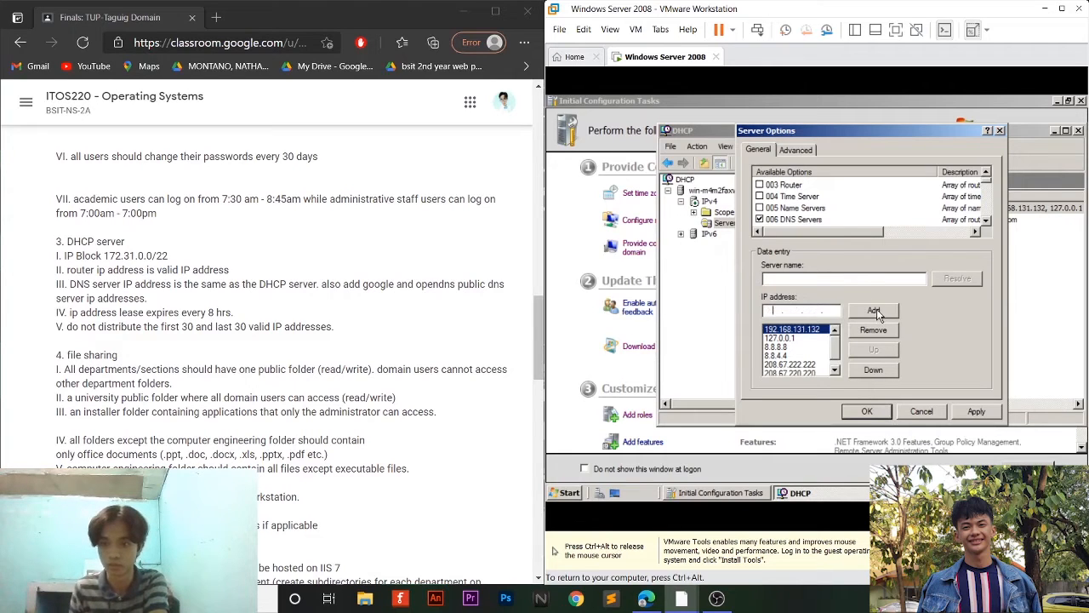
click(972, 413)
click(868, 413)
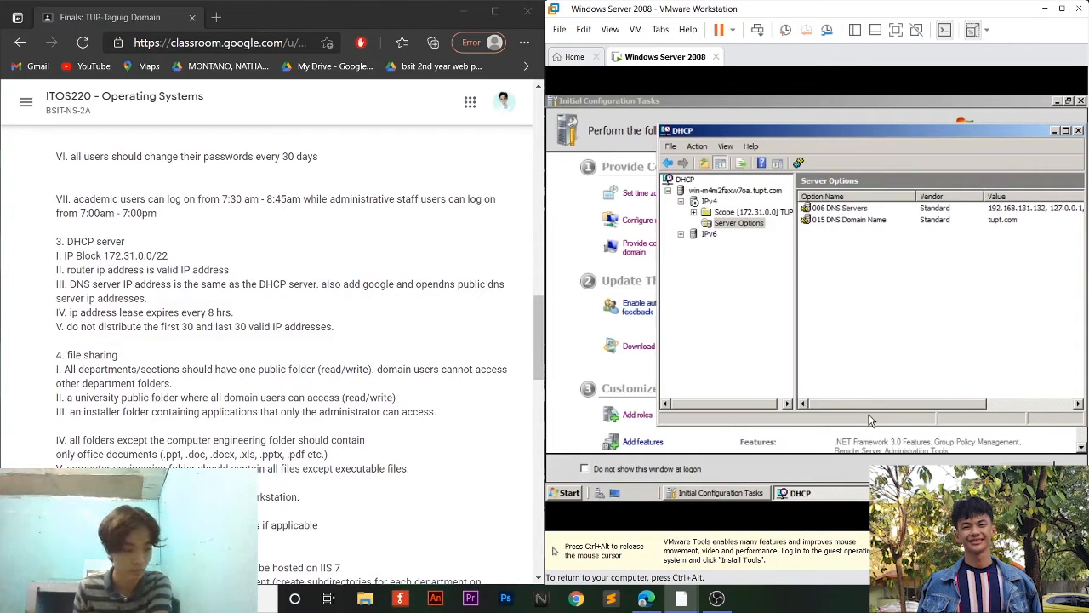
Limit the 172.31.0.0 TUPT scope's lease duration to 0 days and 8 hours, then apply and close its properties
double_click(729, 217)
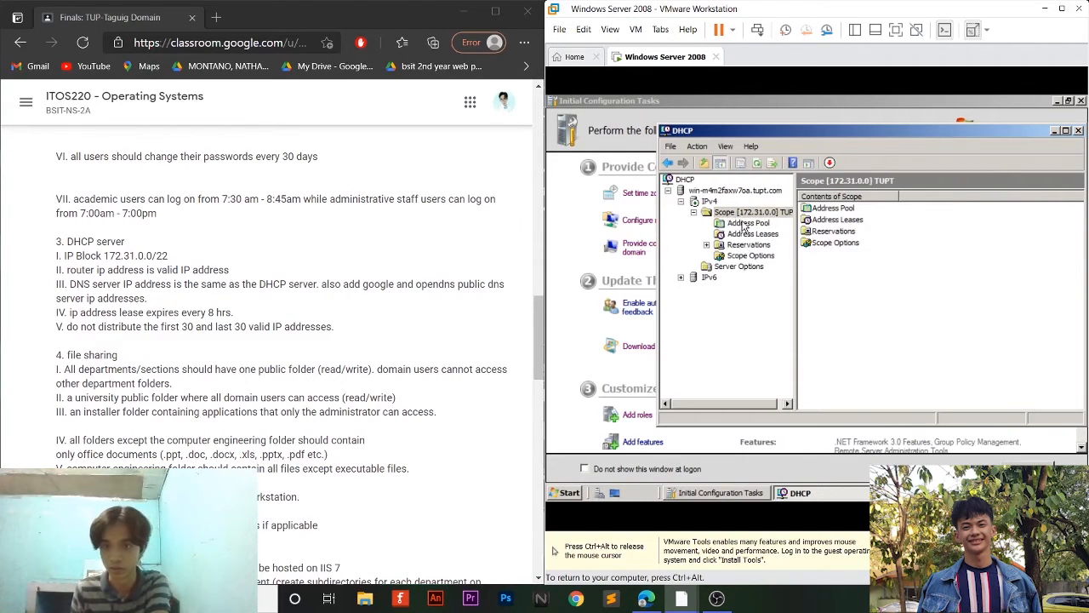
right_click(744, 219)
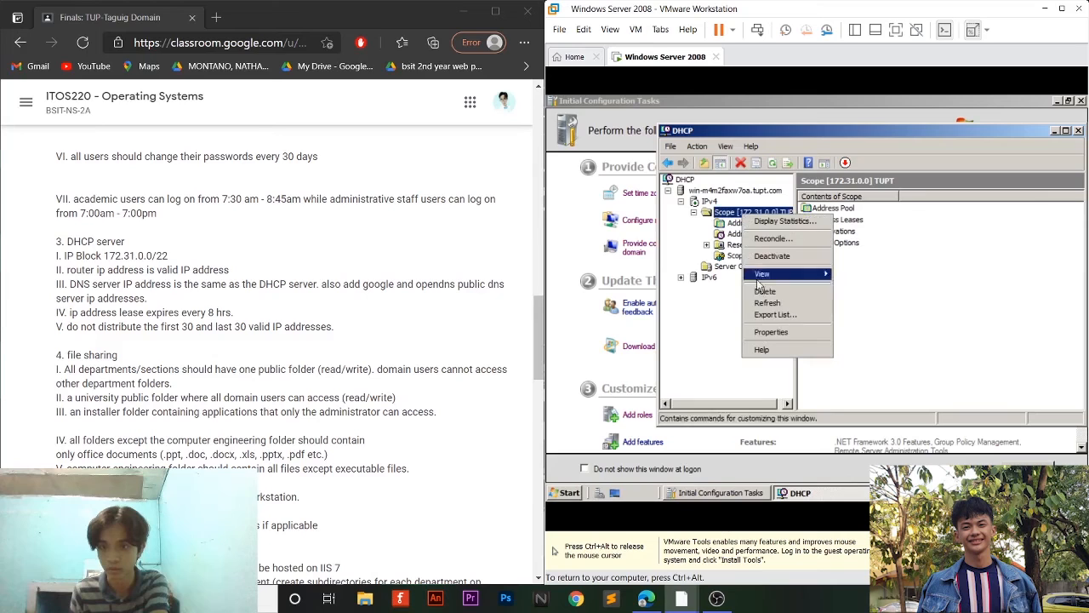
click(766, 333)
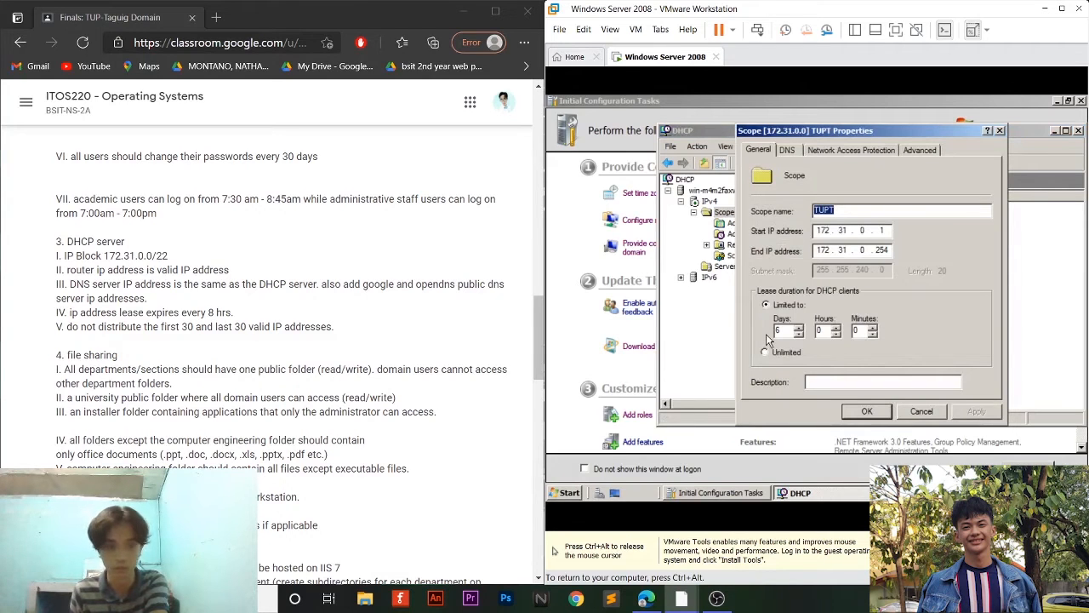
key(ctrl+alt)
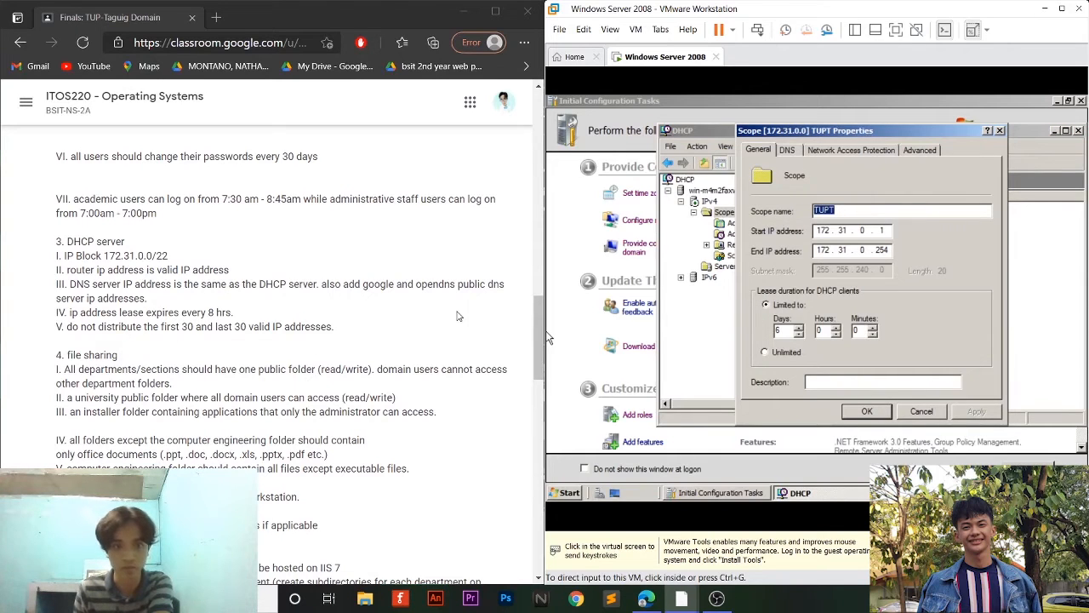
click(879, 350)
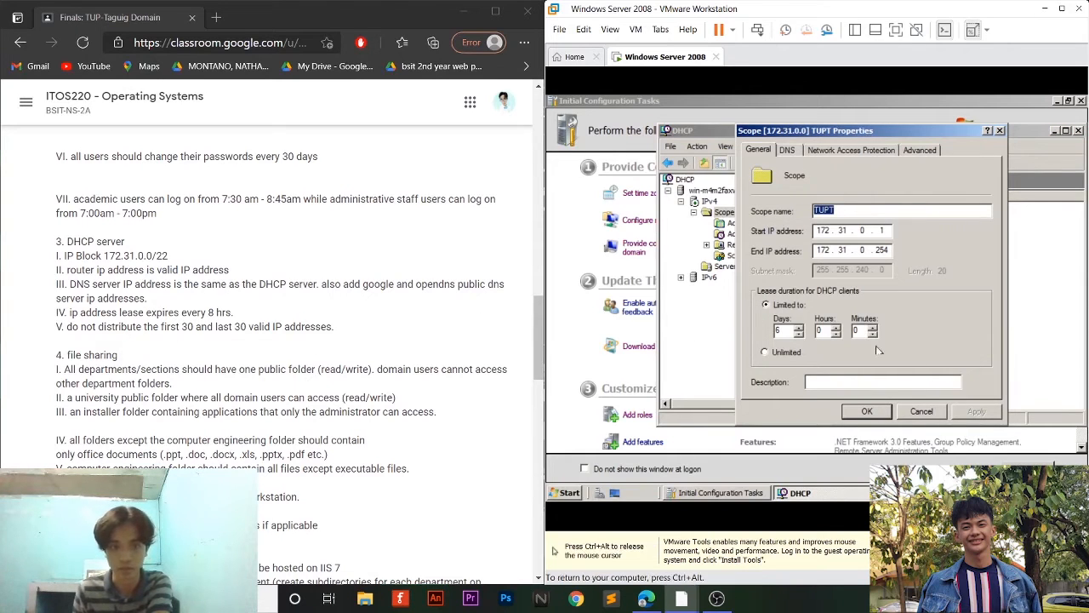
double_click(787, 330)
text(0)
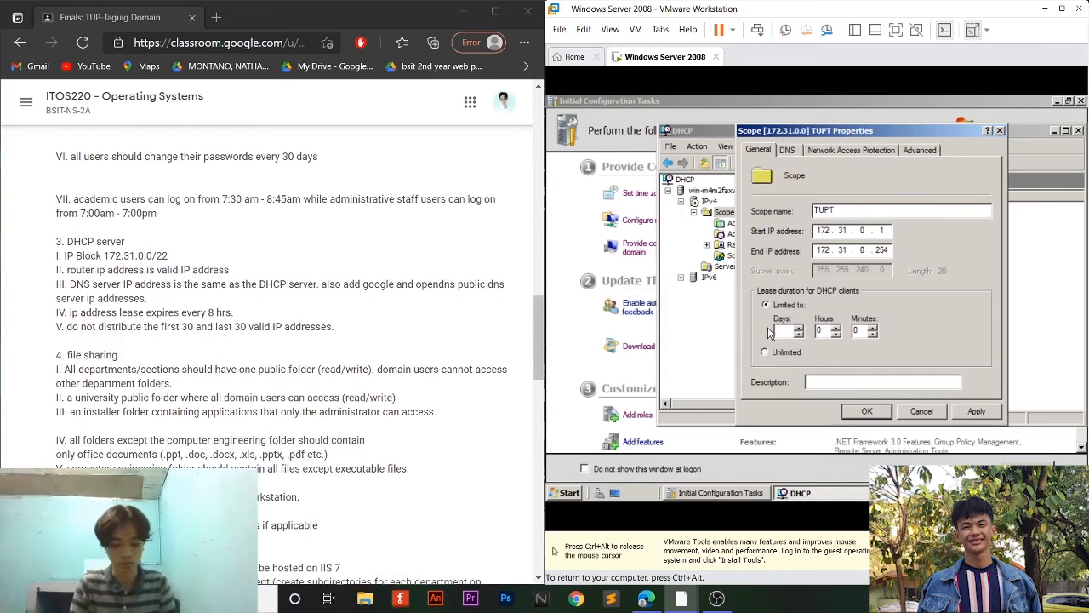
double_click(821, 330)
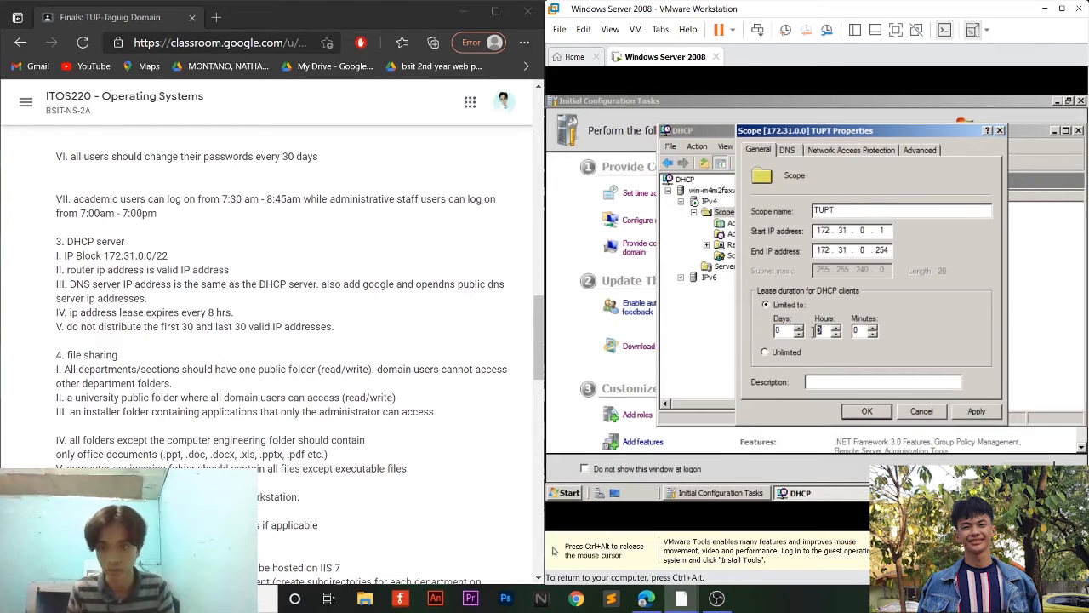
text(8)
click(970, 412)
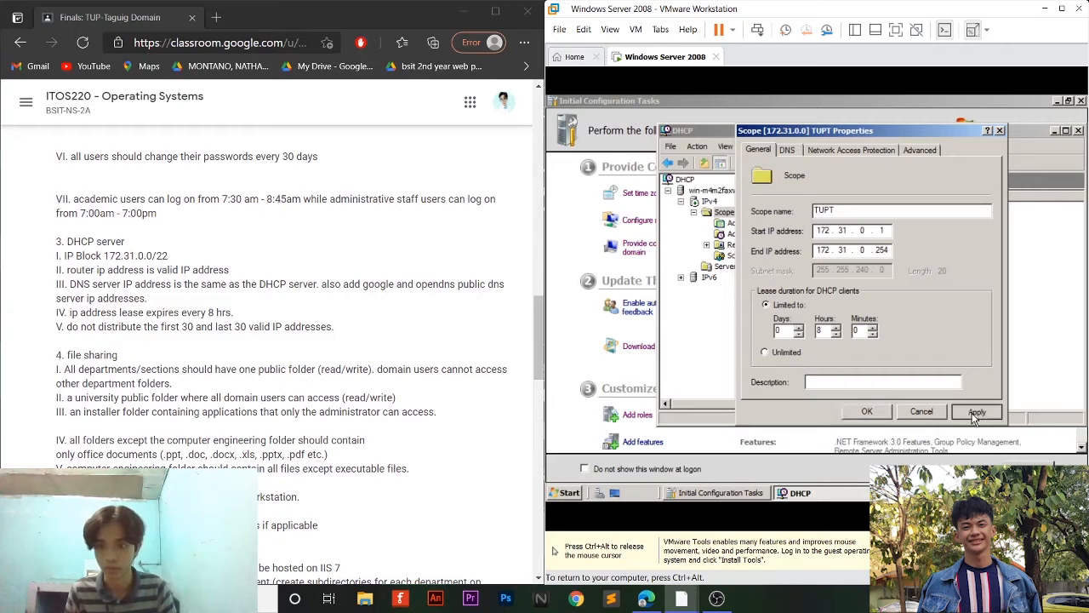
click(880, 415)
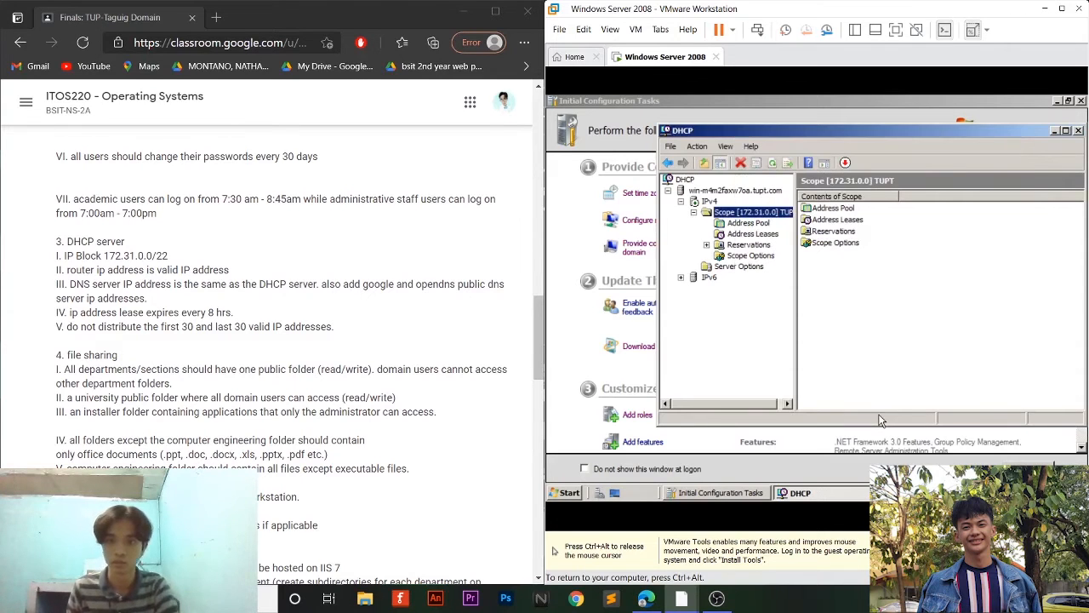
Start a new exclusion range in the scope's address pool with the start IP address 172.31.0.1
click(756, 238)
click(748, 223)
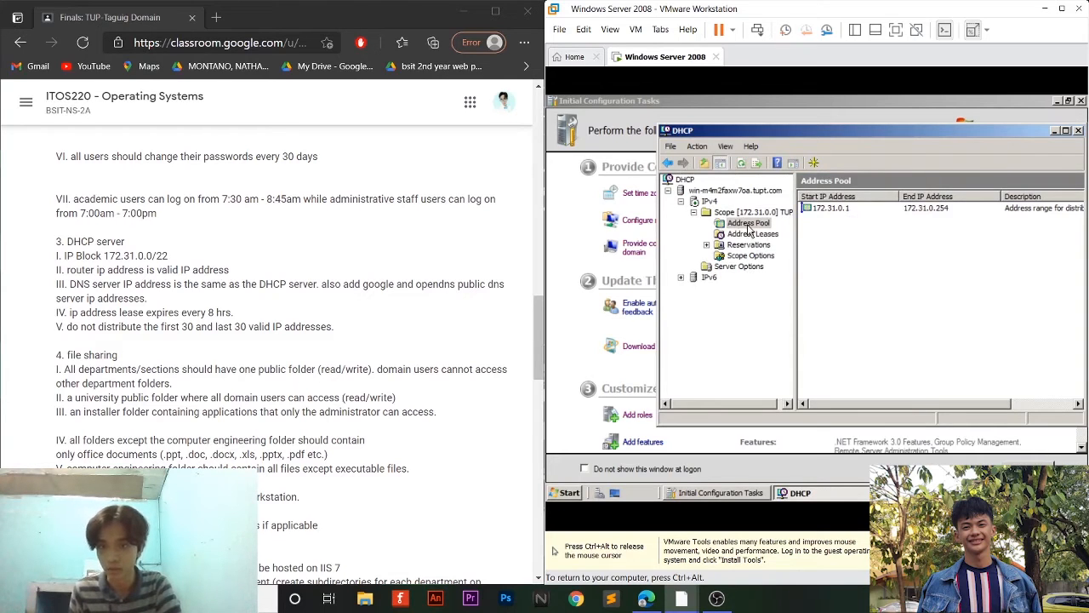
right_click(848, 239)
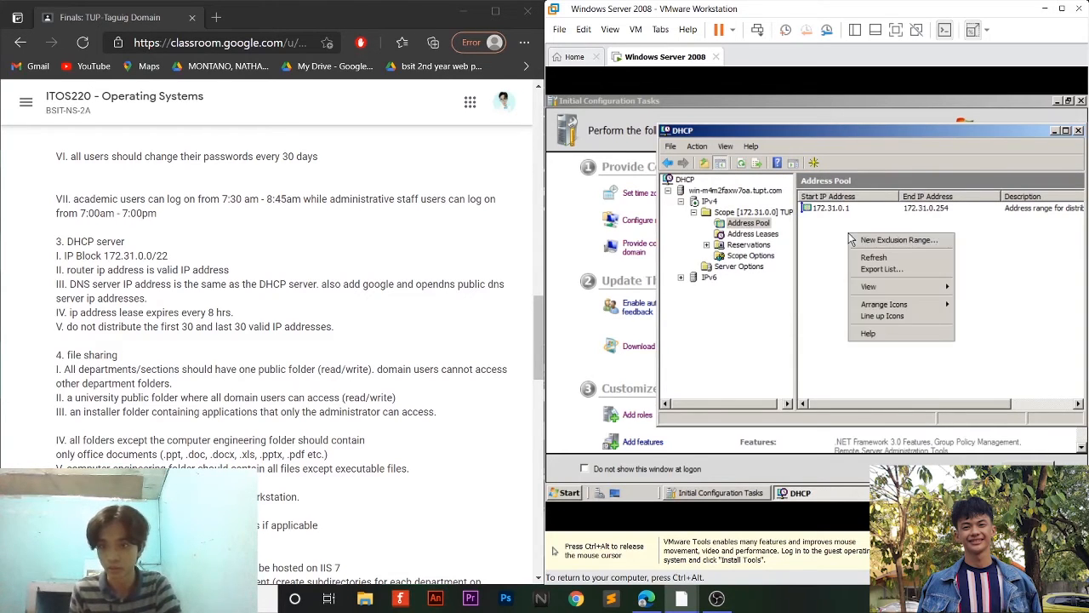
click(868, 242)
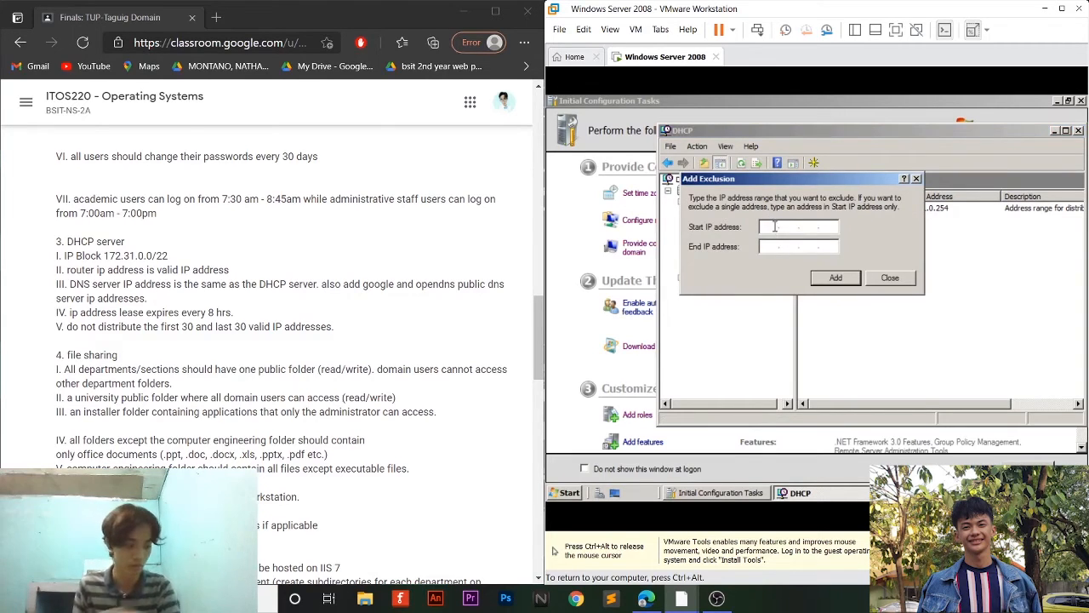
text(172)
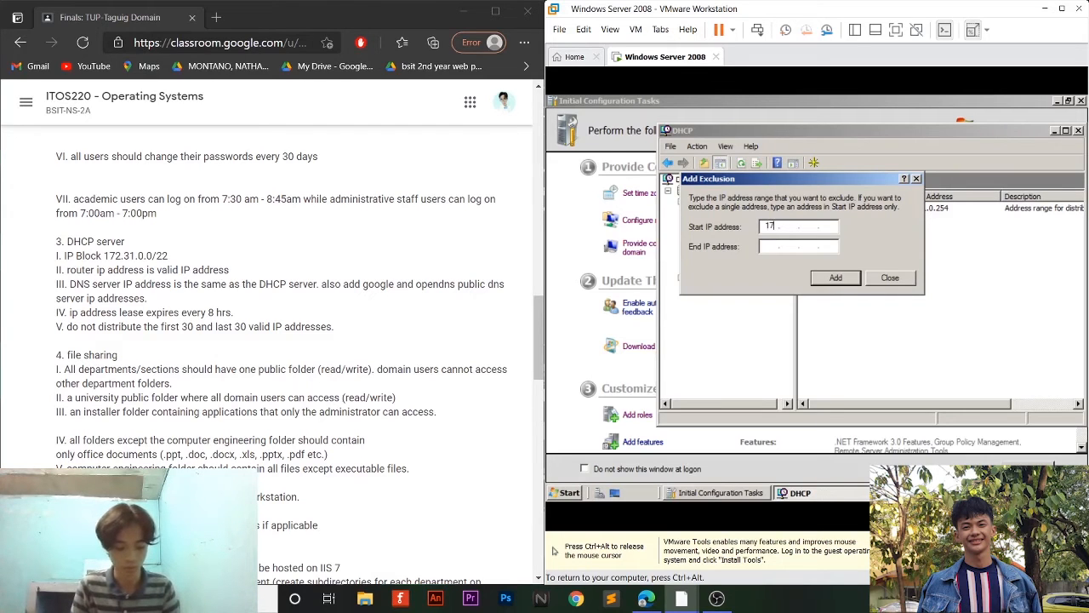
text(3)
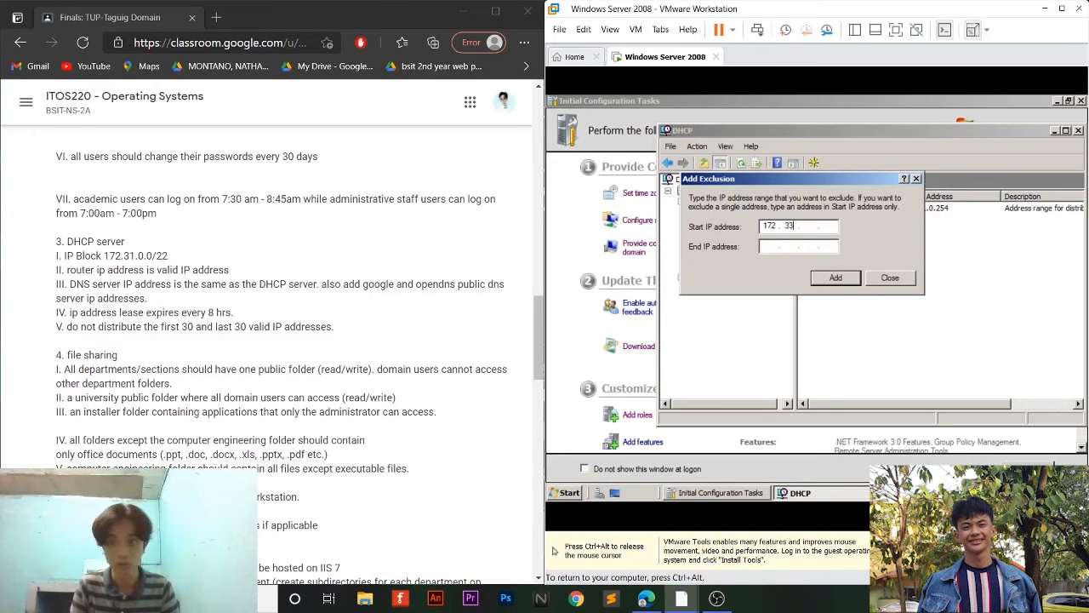
text(1)
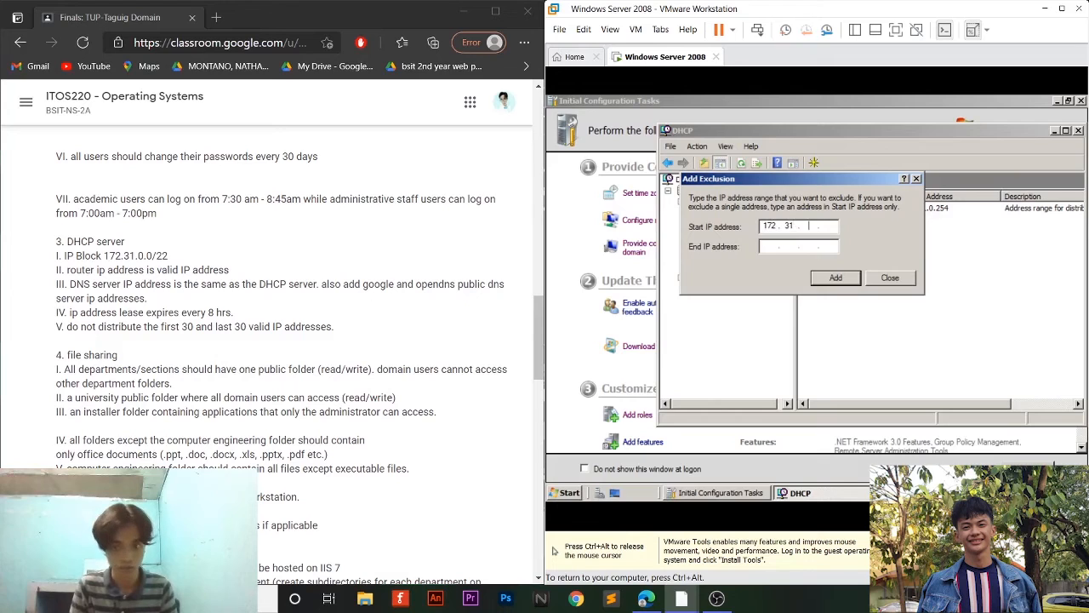
text(0)
text(1)
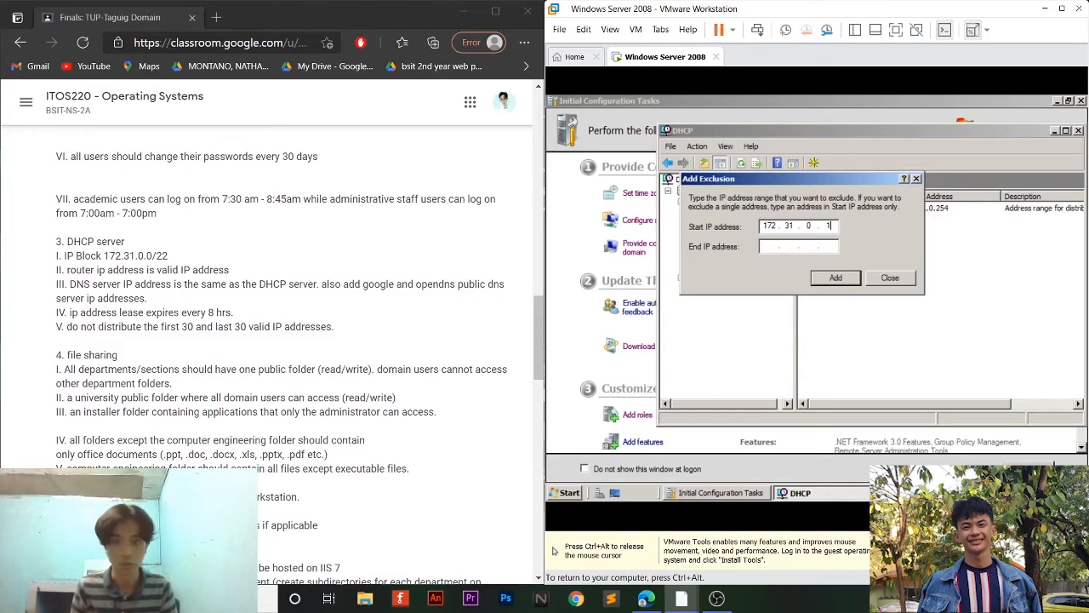
Set the exclusion's end IP address to 172.31.0.30 and add the range
click(768, 246)
text(1)
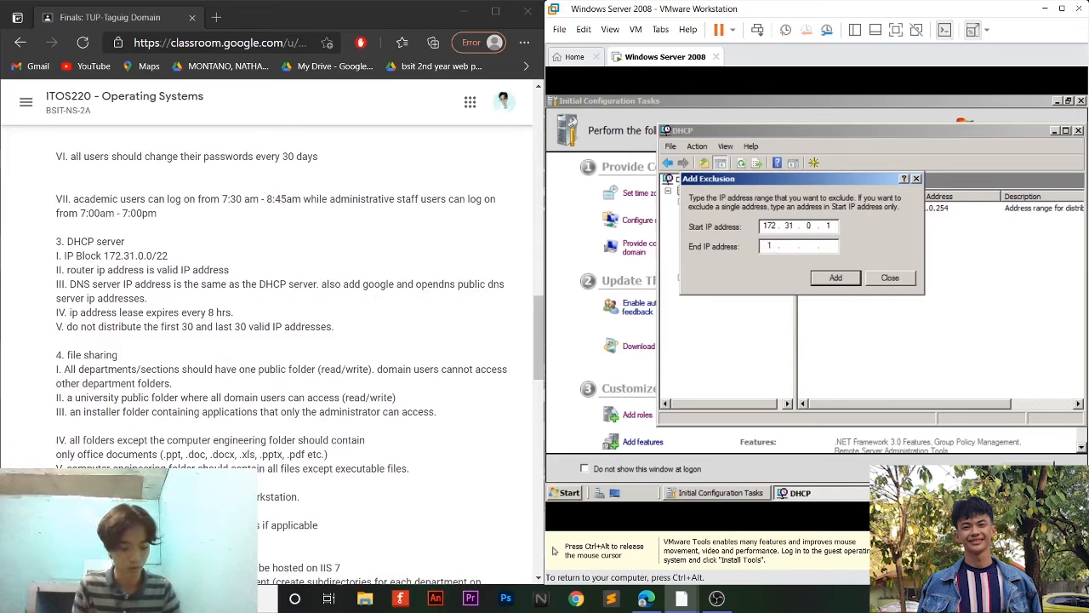
text(72.)
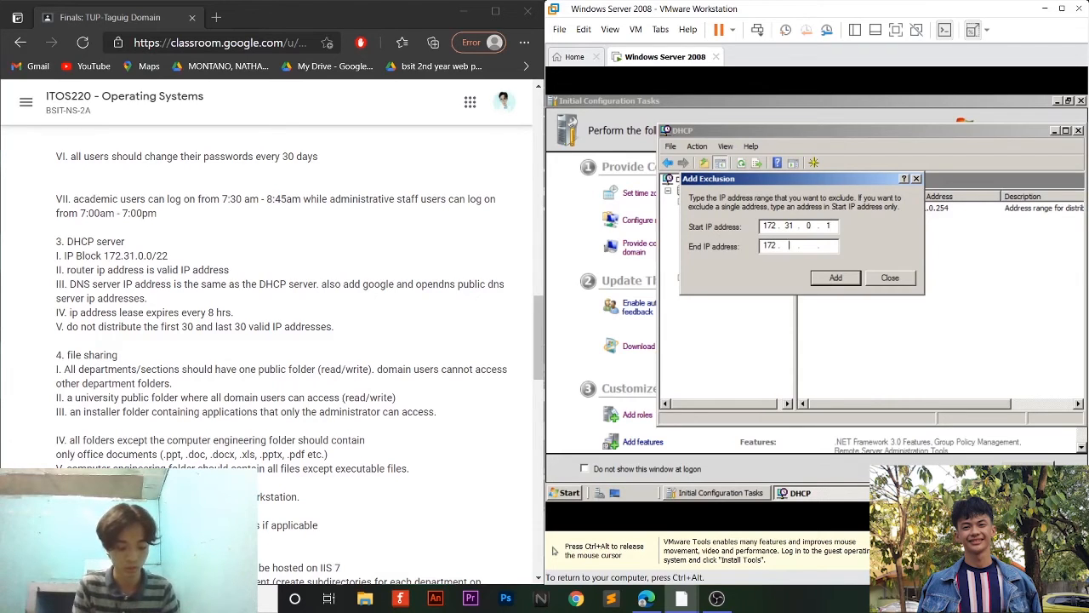
text(31.0.)
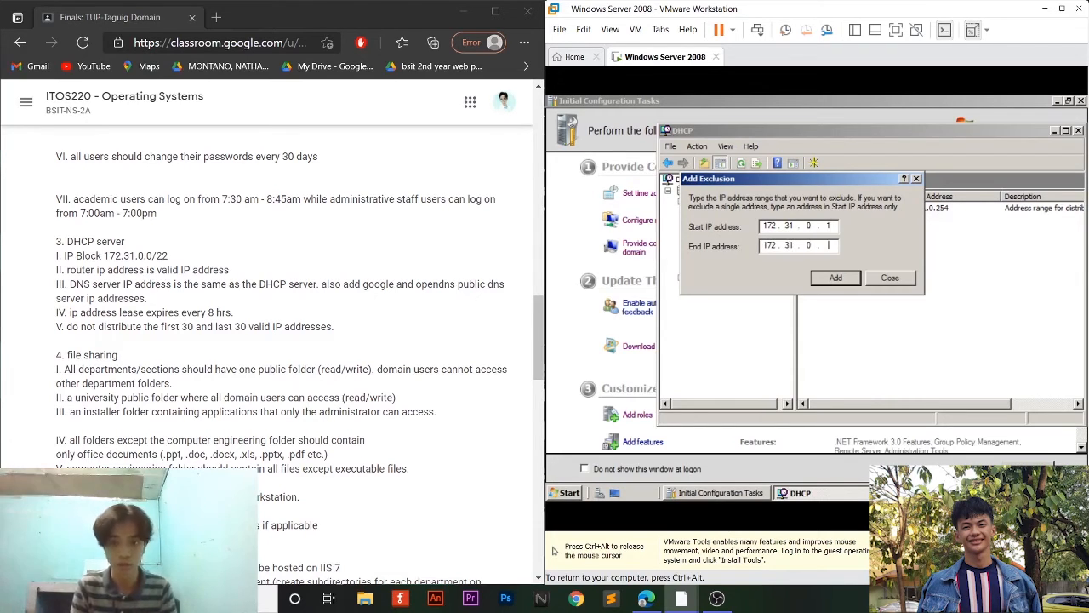
text(30)
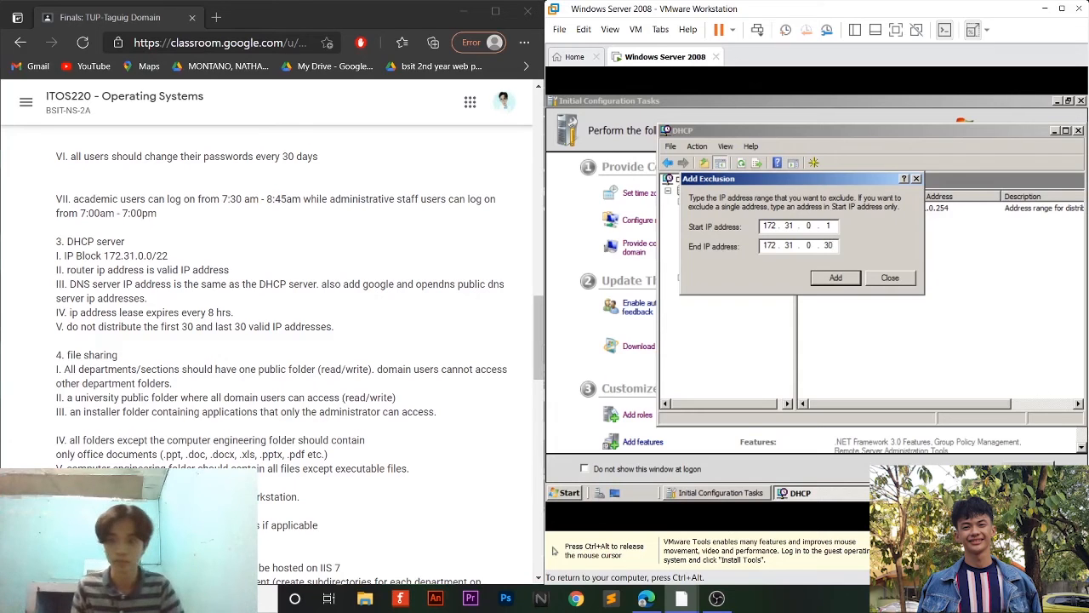
click(843, 279)
Add a second exclusion range from 172.31.0.225 to 172.31.0.254 and close the exclusion dialog
click(783, 226)
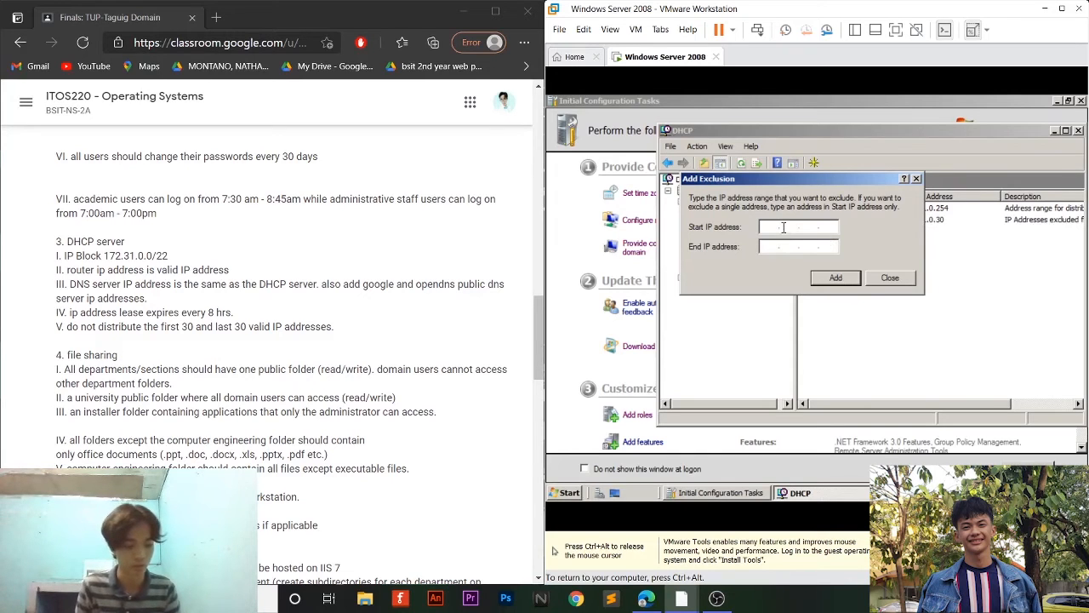
text(17)
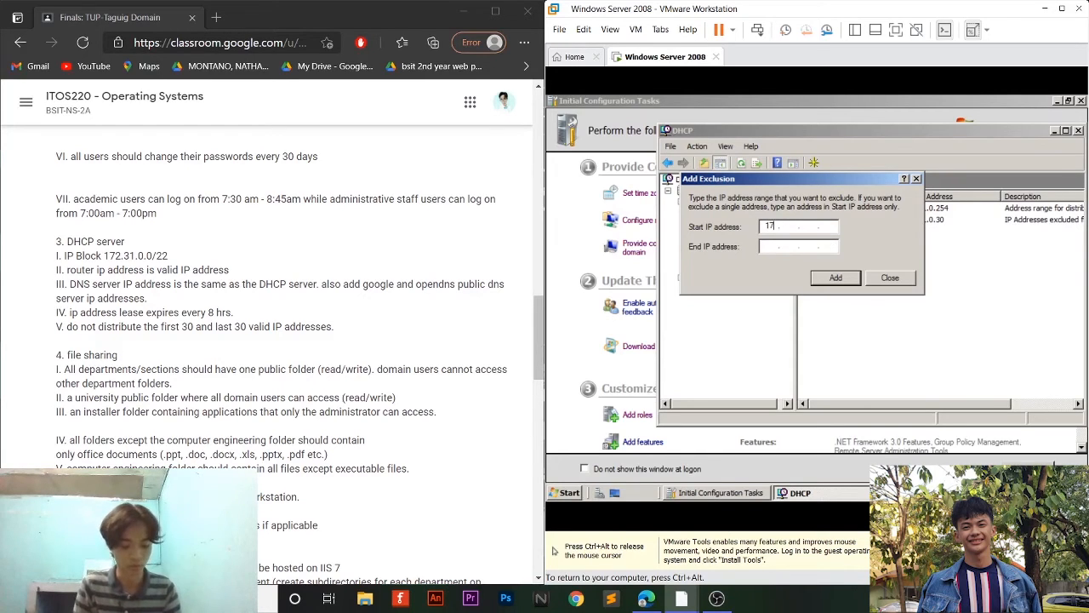
text(2 . )
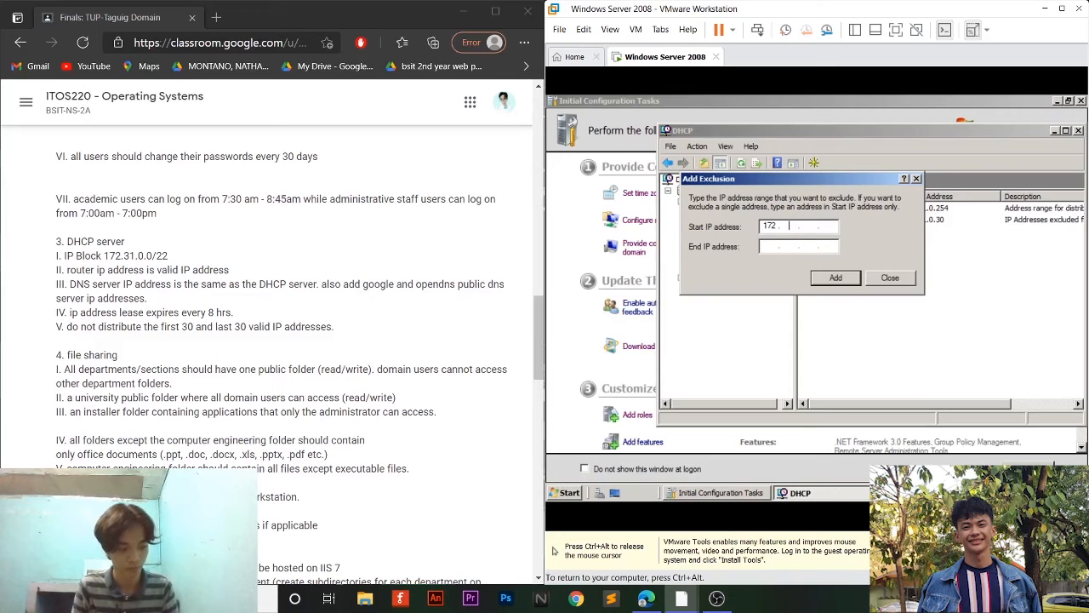
text(31 . )
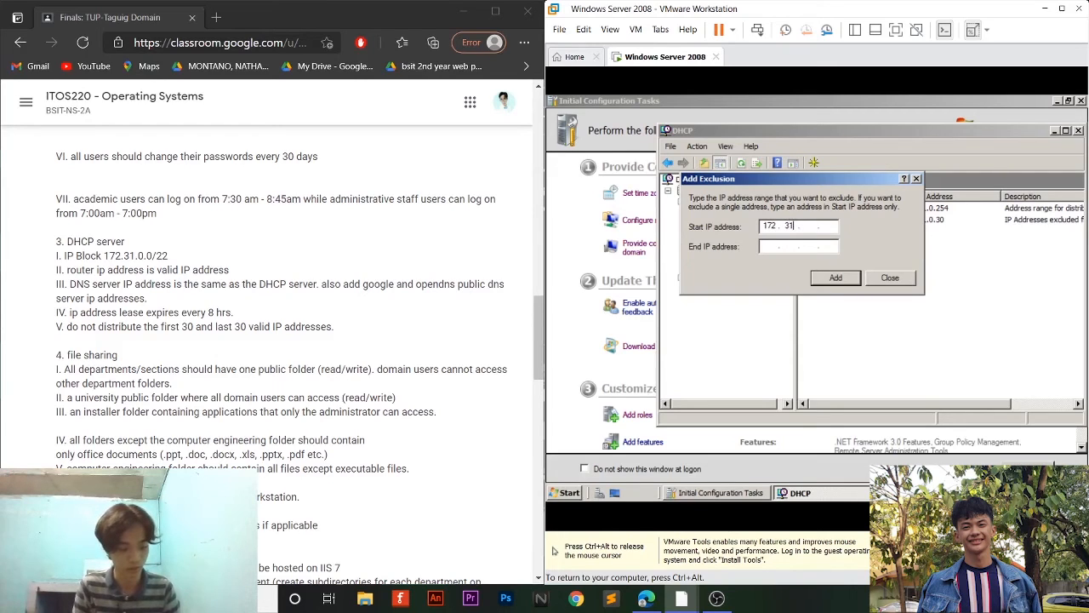
text(0 . 225)
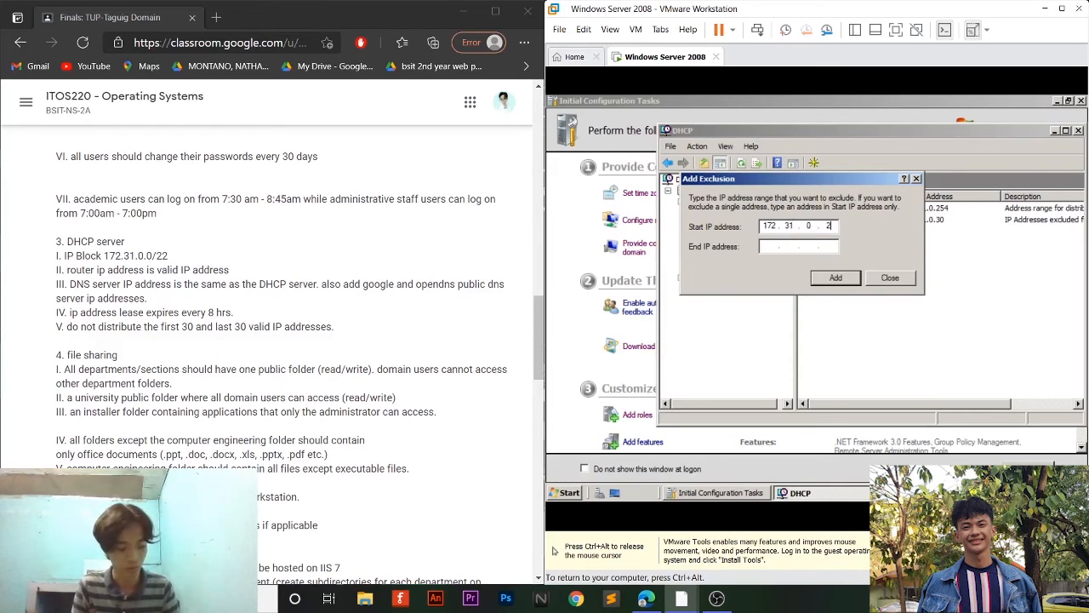
click(768, 247)
text(172 . )
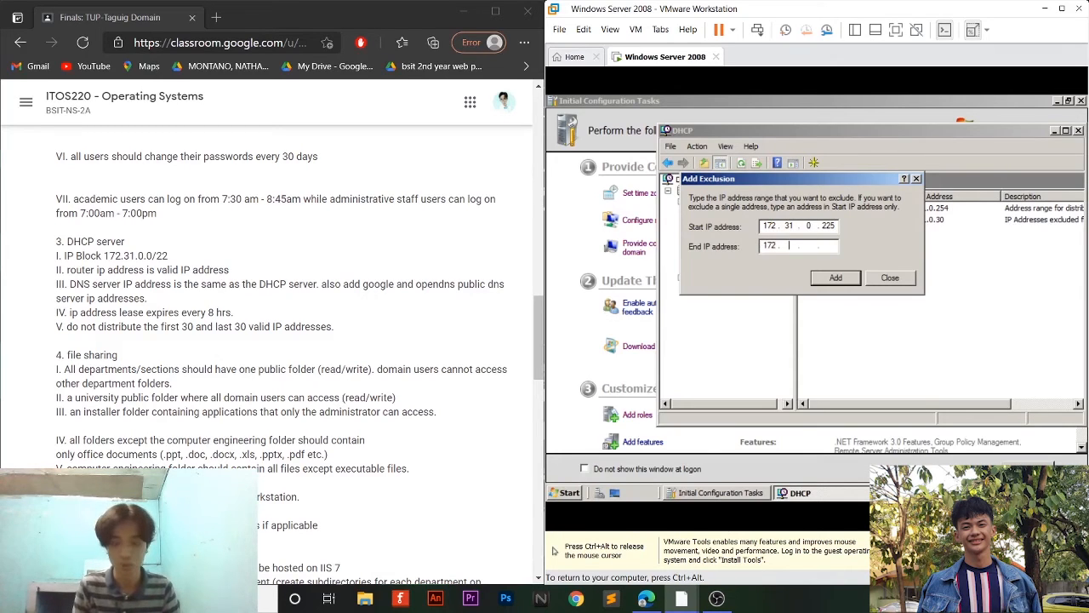
text(31 . )
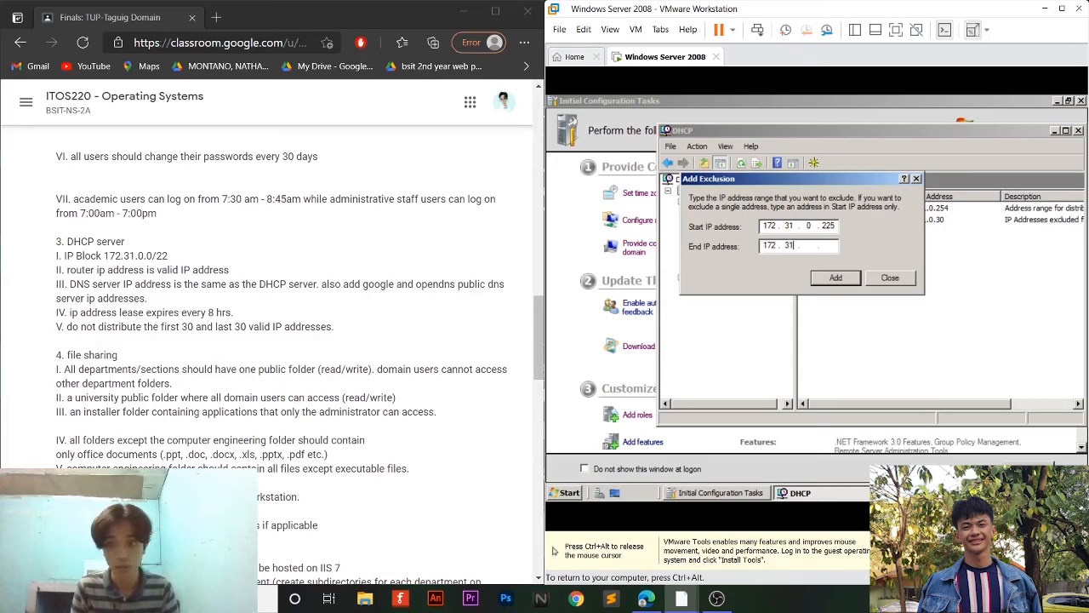
text(0 . 254)
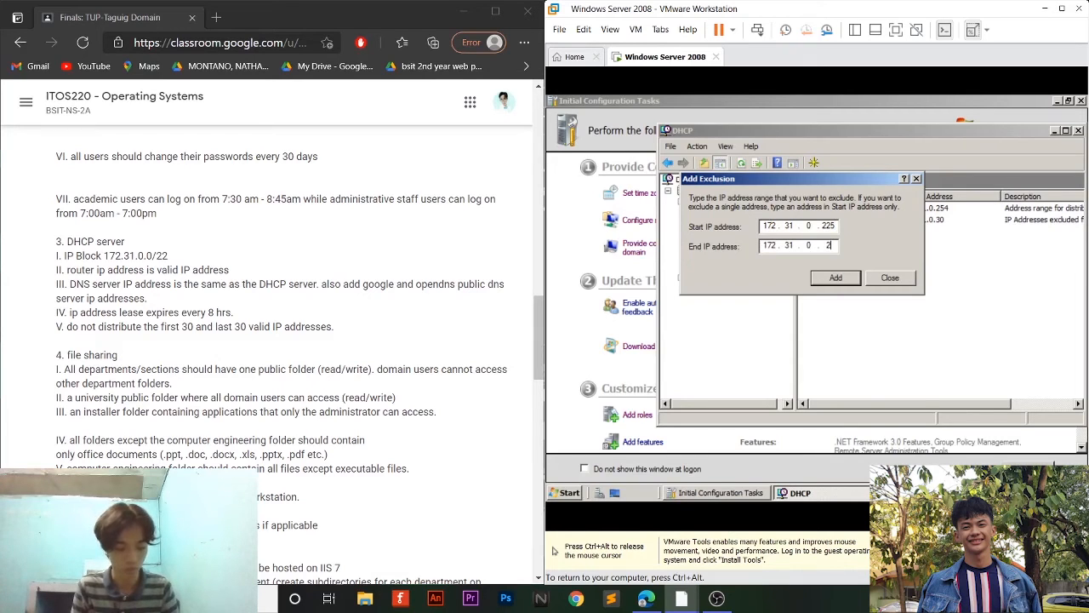
click(826, 278)
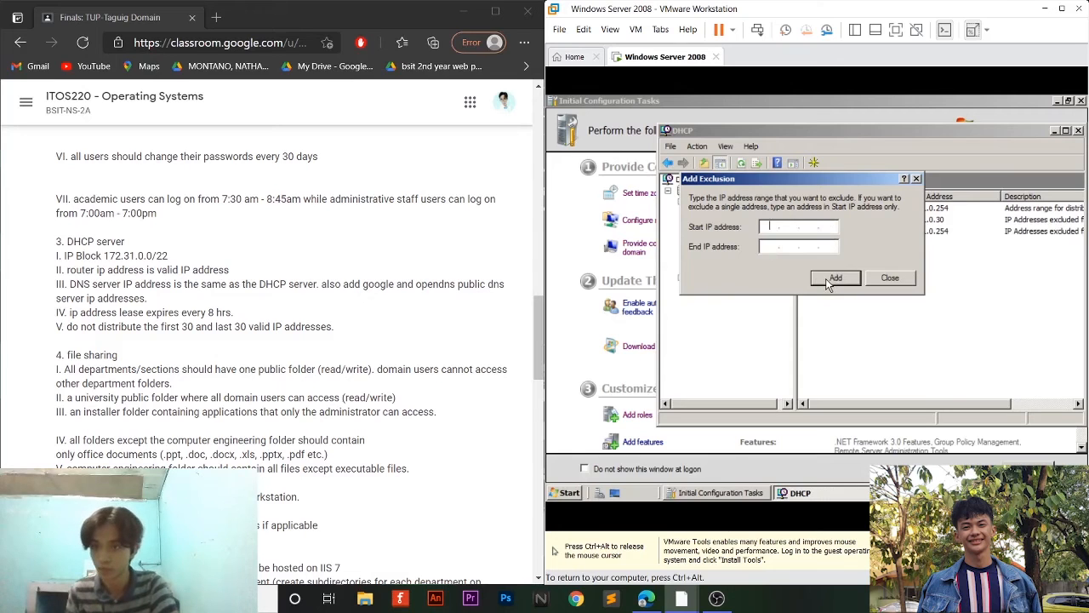
click(917, 178)
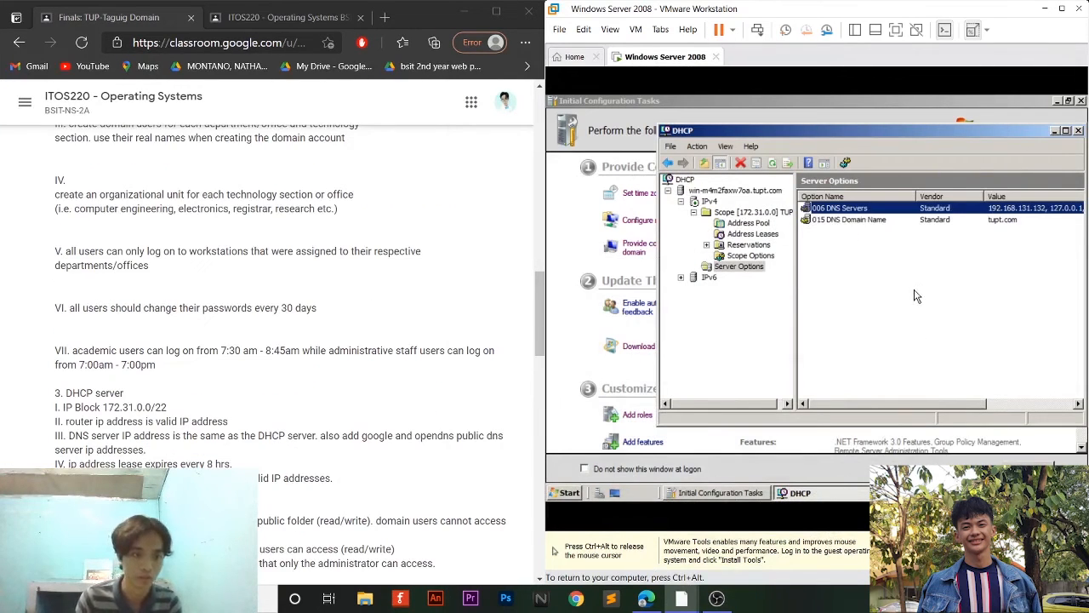
Enable the 003 Router server option with the IP address 172.31.0.1, then apply and close the server options
double_click(861, 211)
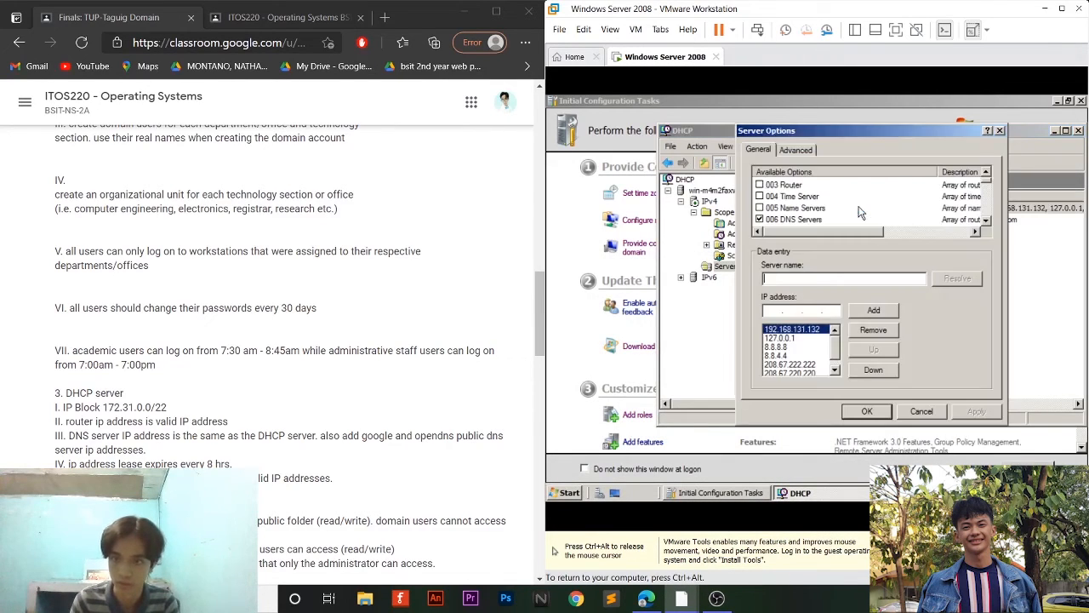
click(760, 186)
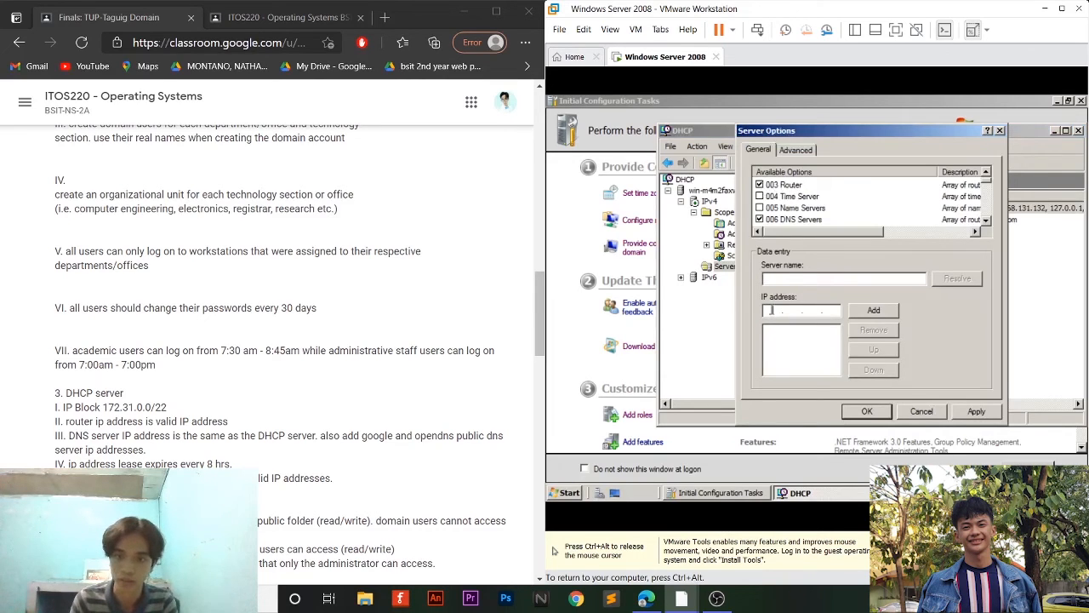
click(771, 309)
text(172 . . .)
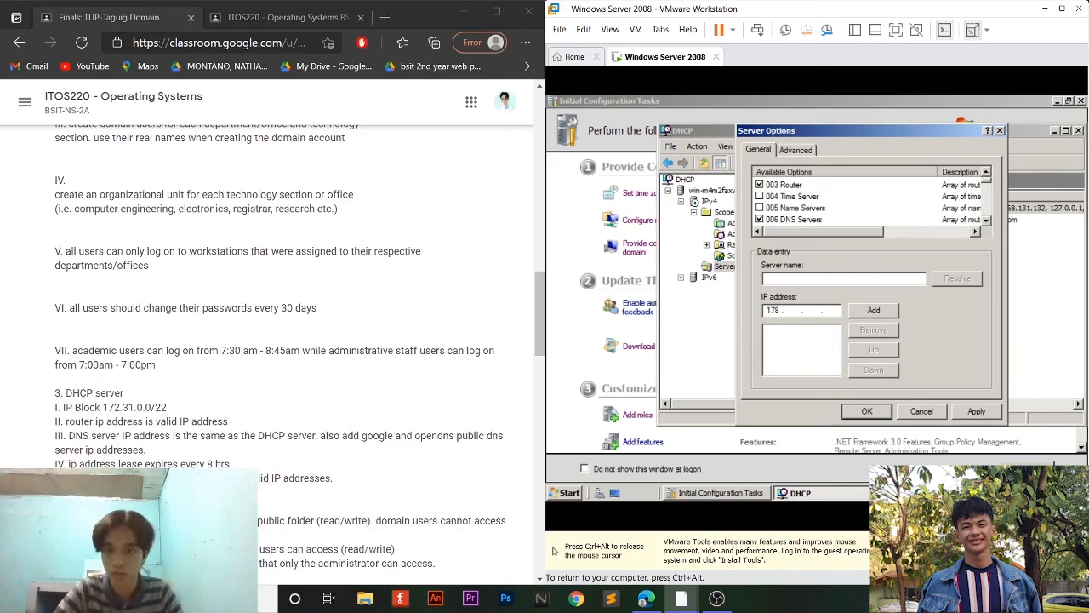
key(BackSpace)
text(2 .)
text(31)
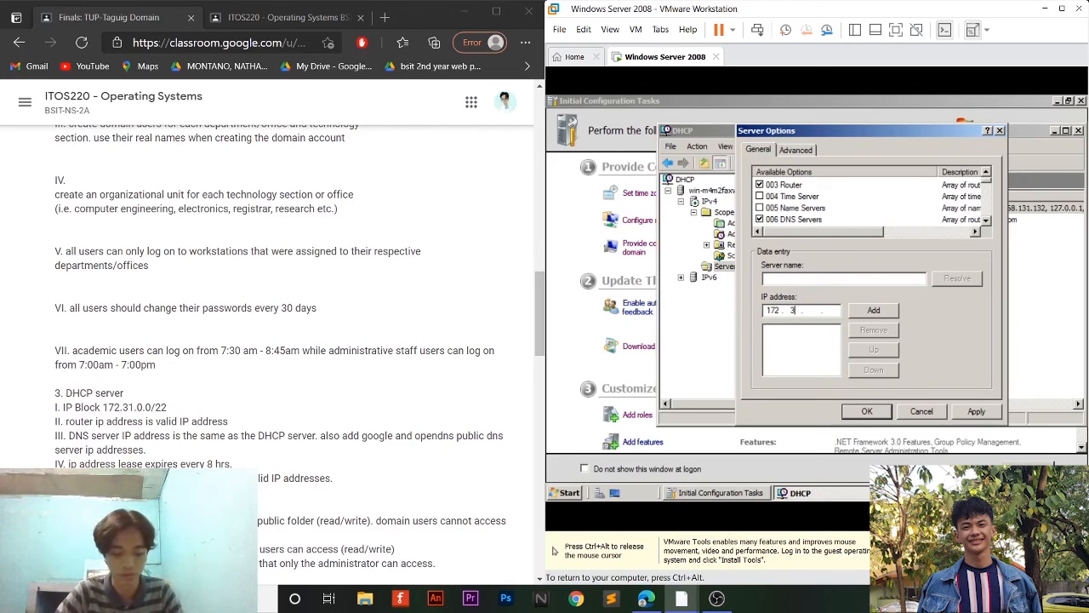
text(0.1)
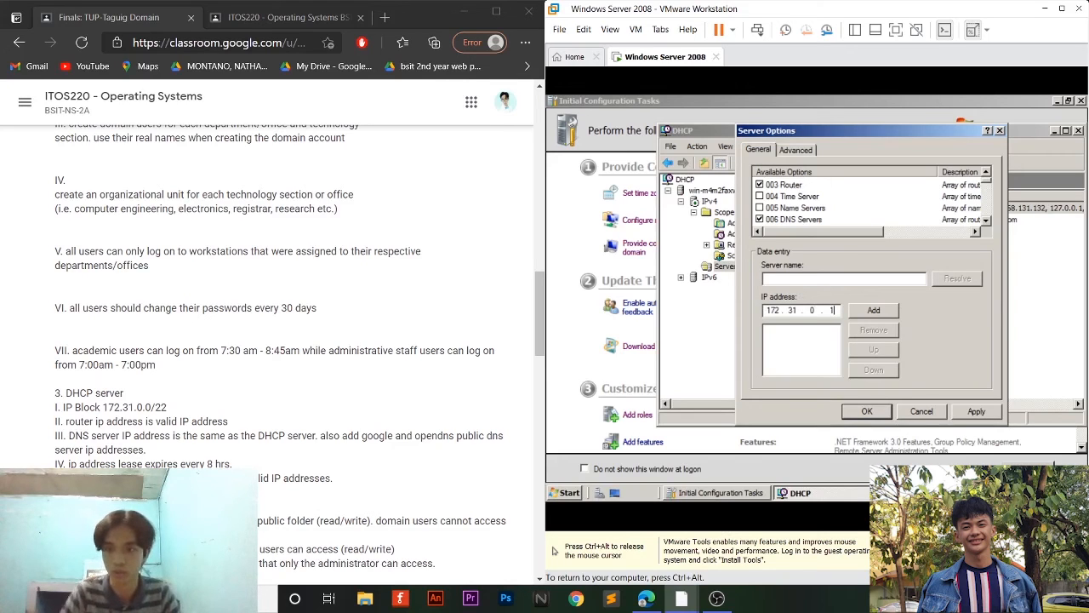
click(876, 309)
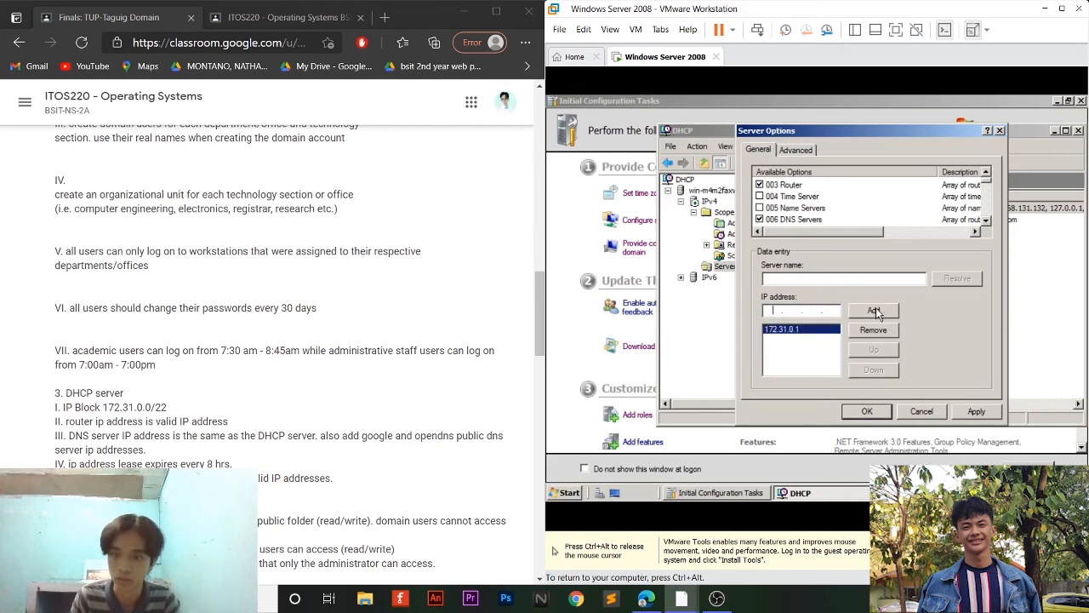
click(963, 411)
click(867, 411)
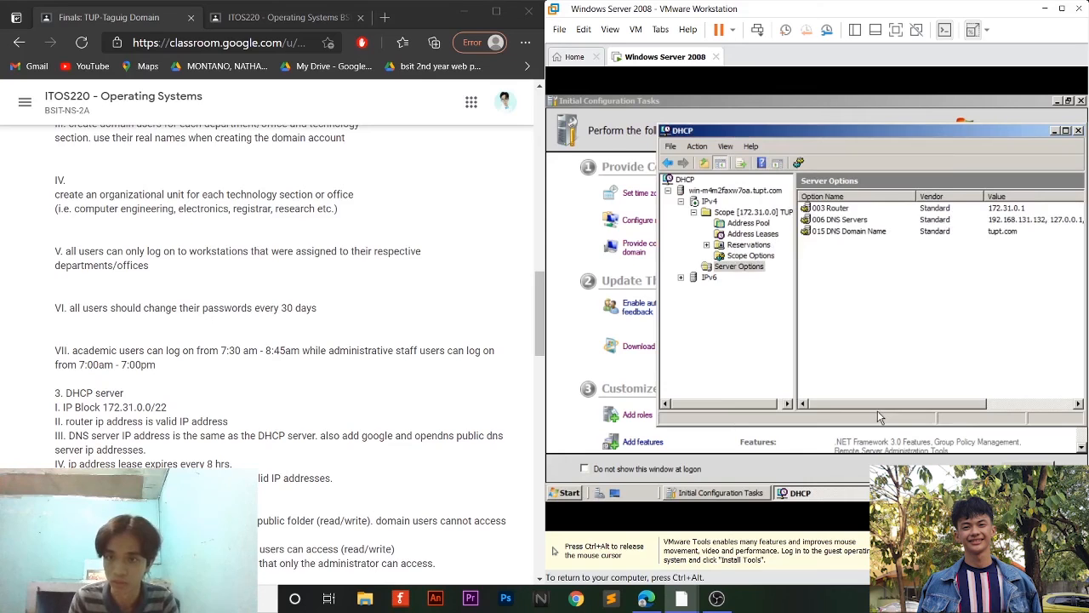